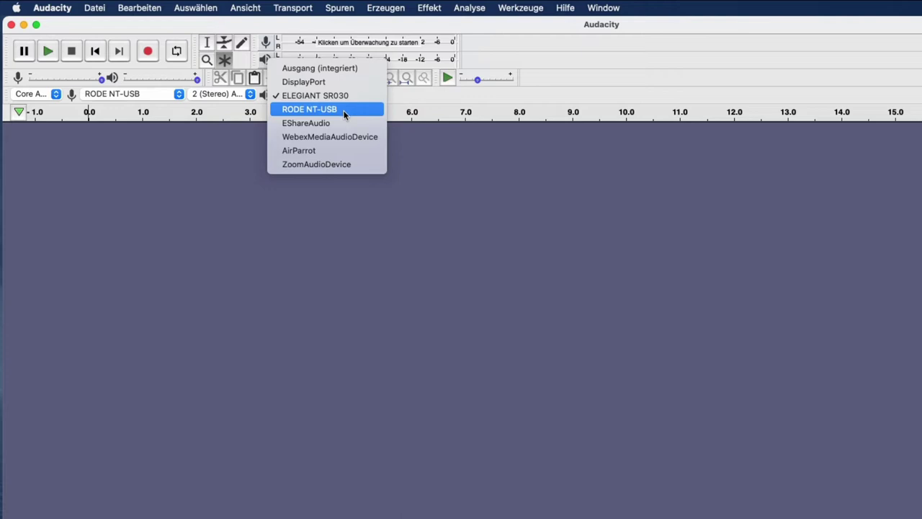
Set the playback device to ELEGIANT SR030 and record a spoken stereo track with the RODE NT-USB microphone
left_click(344, 96)
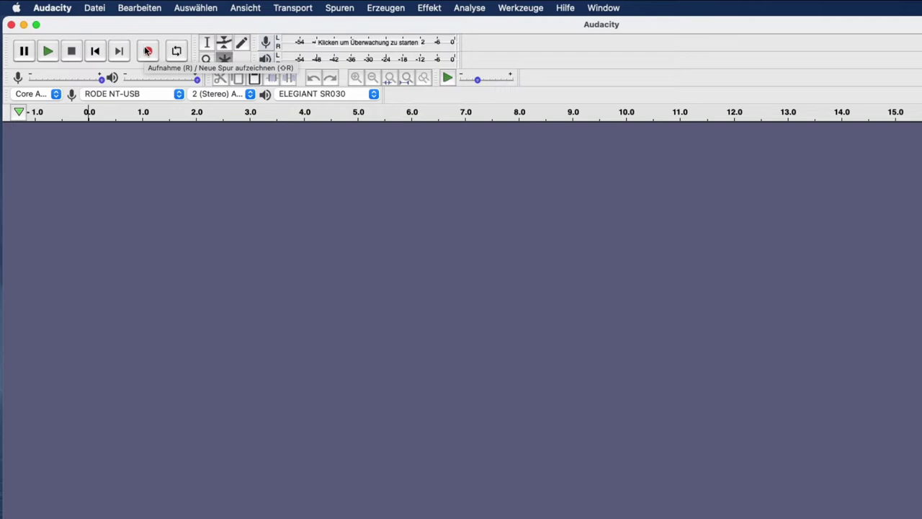
left_click(147, 51)
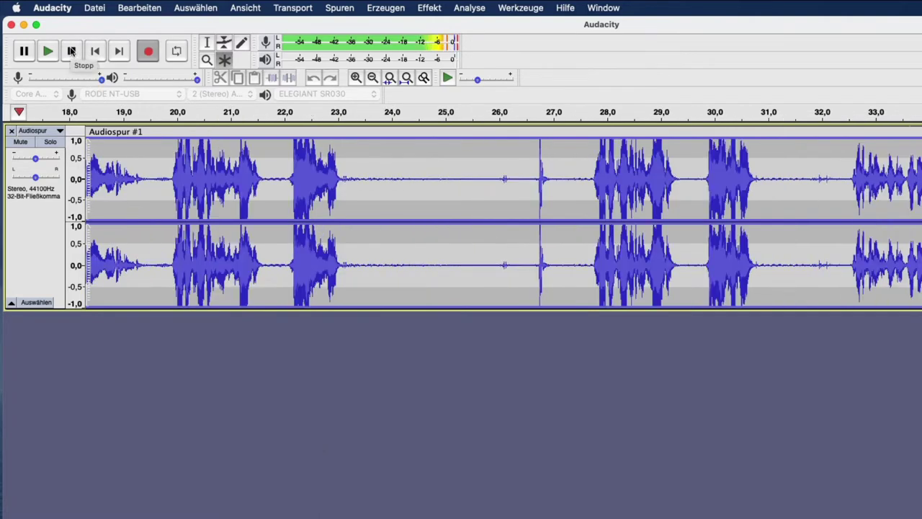
left_click(71, 50)
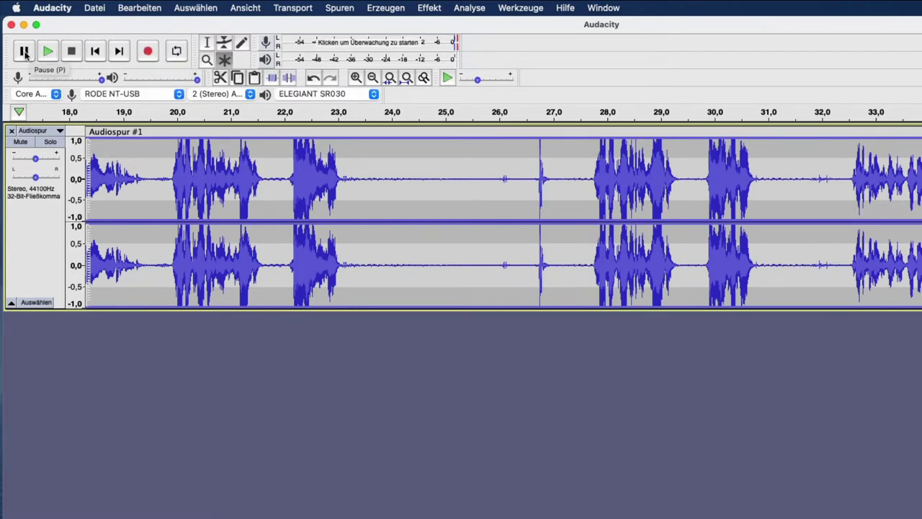
left_click(24, 52)
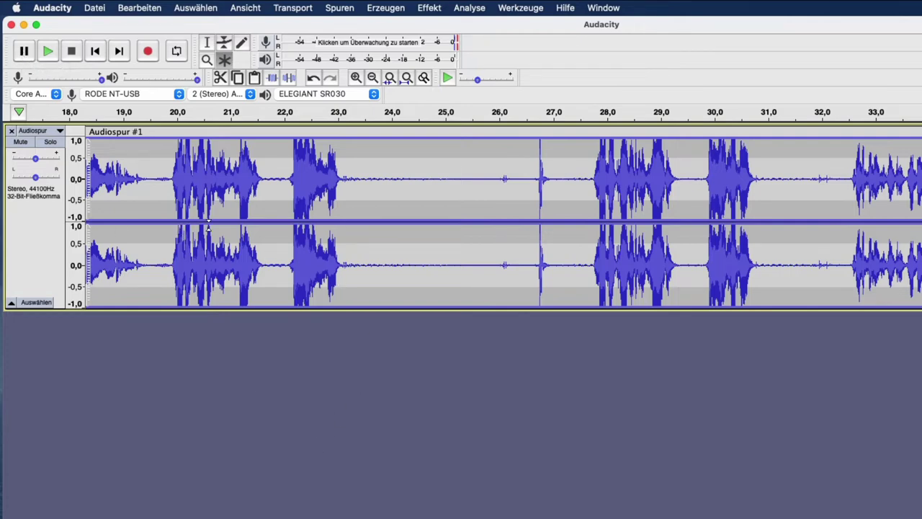
Look through the recorded waveform from start to end and fit the whole project to the window width
scroll(208, 224, "left", 2)
scroll(208, 225, "left", 15)
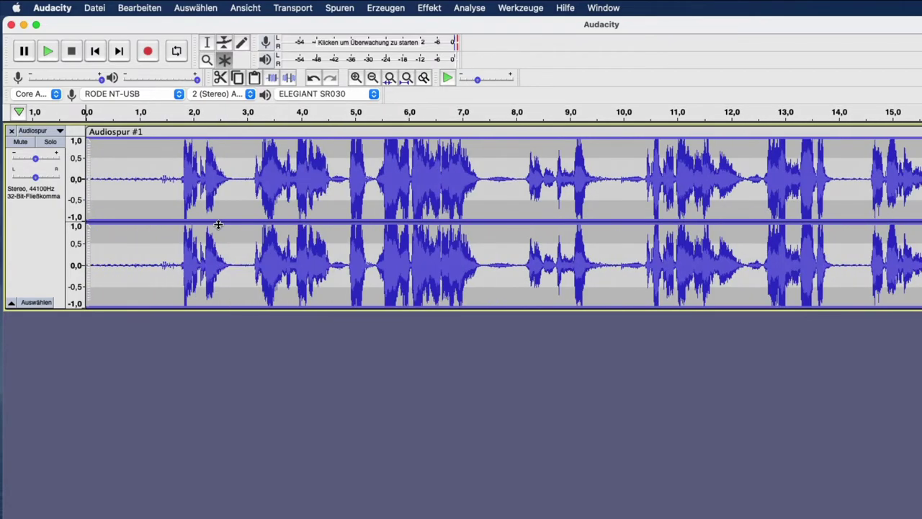
scroll(218, 225, "right", 15)
scroll(218, 225, "left", 15)
scroll(218, 224, "right", 15)
scroll(218, 224, "left", 15)
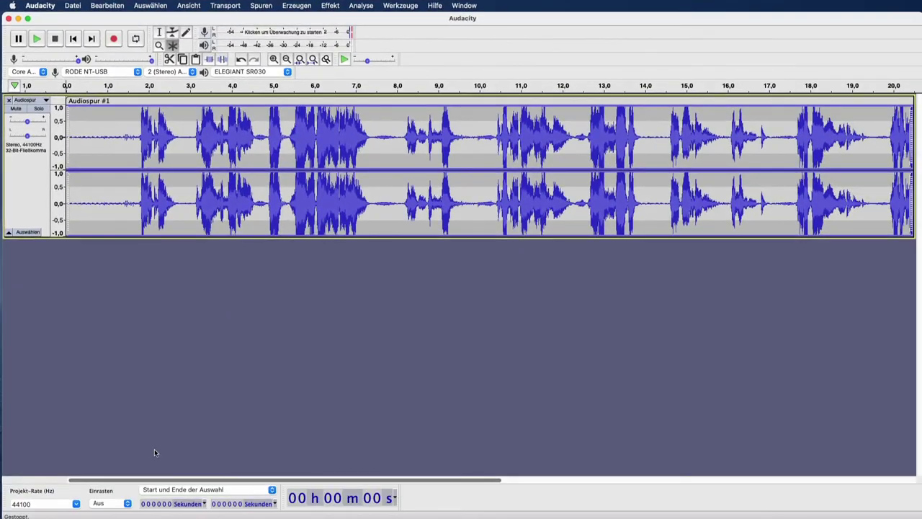
left_click_drag(178, 481, 134, 480)
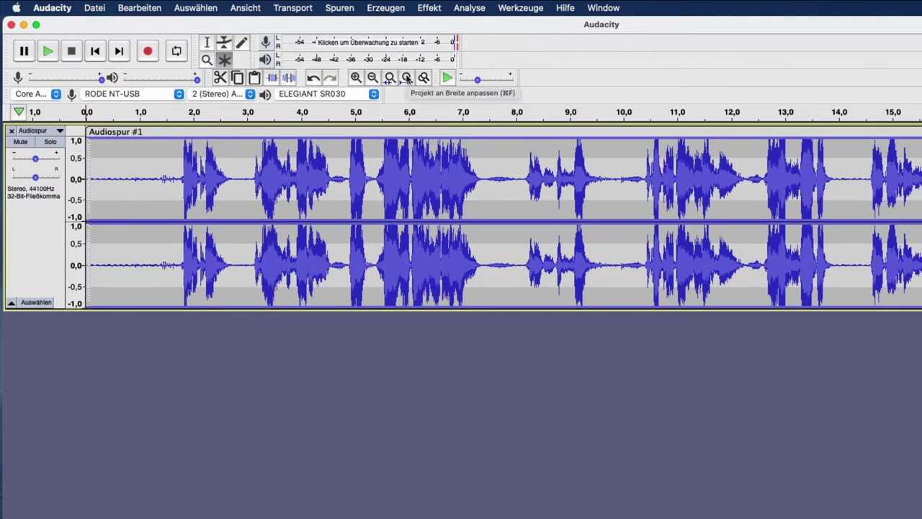
left_click(407, 78)
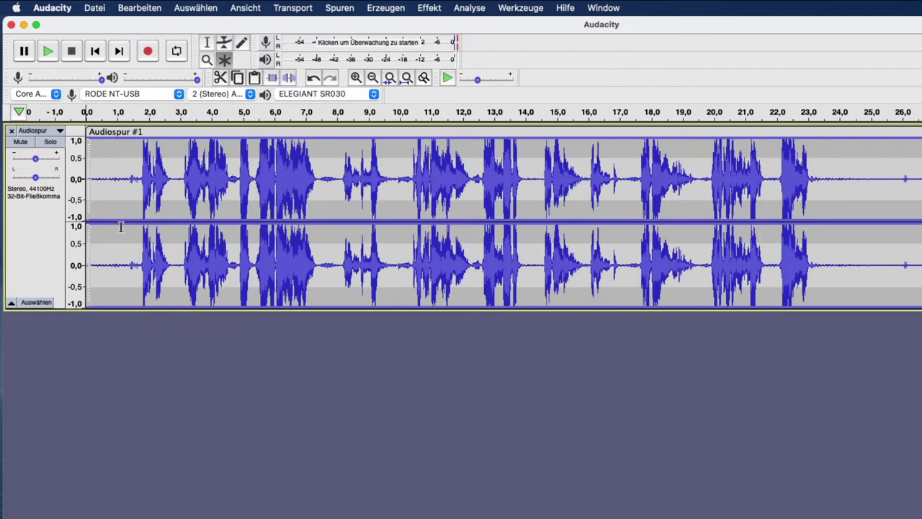
Delete the first 1.4 seconds or so of silence from the recording and shift the clip slightly to the right
left_click(131, 149)
left_click_drag(131, 149, 85, 149)
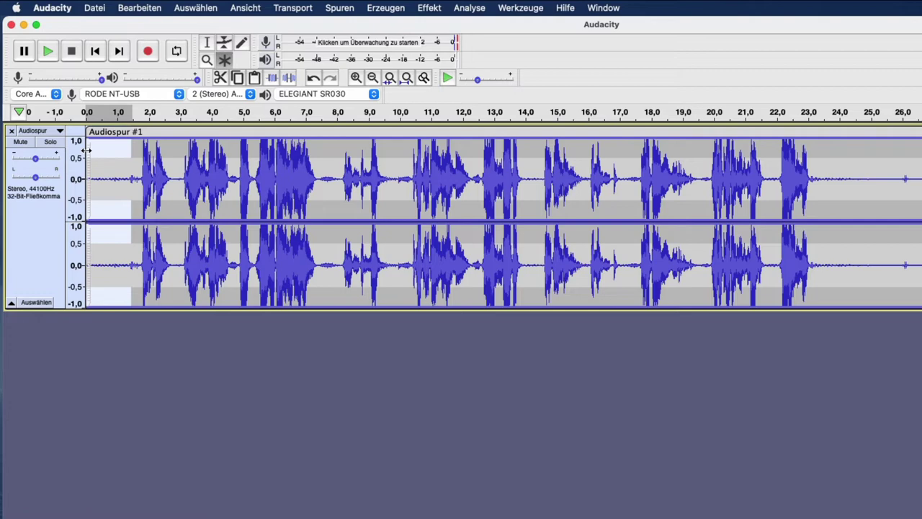
key("BackSpace")
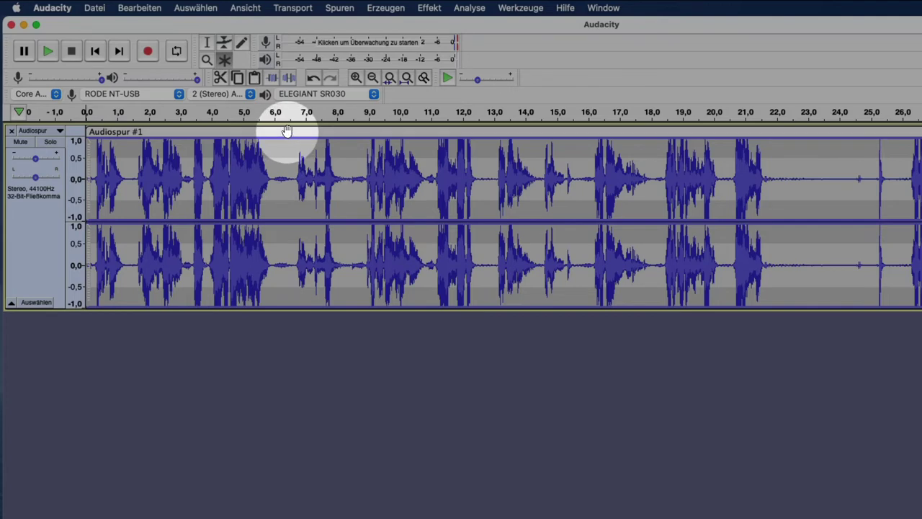
mouse_move(286, 132)
left_mouse_down()
mouse_move(372, 134)
mouse_move(282, 130)
mouse_move(289, 132)
left_mouse_up()
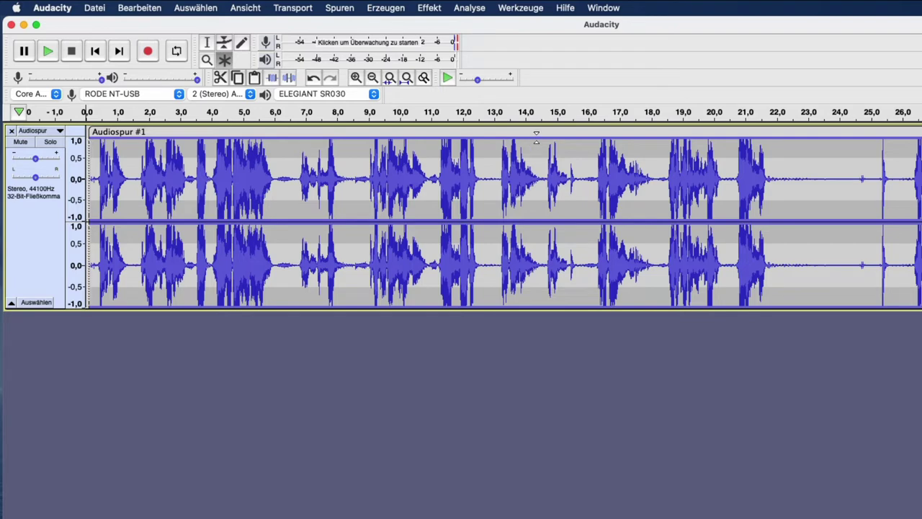
Play the recording from about 14, 26 and 18 seconds to locate the start and end of the unwanted passage
left_click(537, 114)
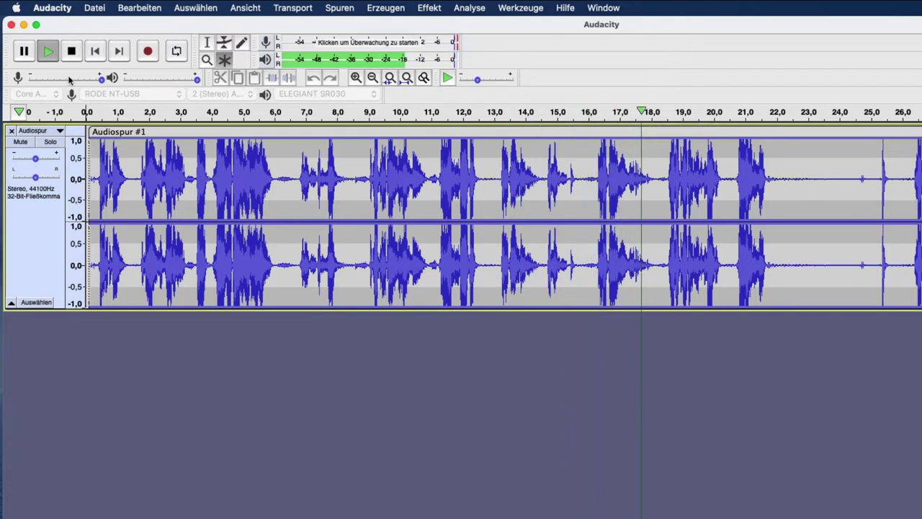
key("p")
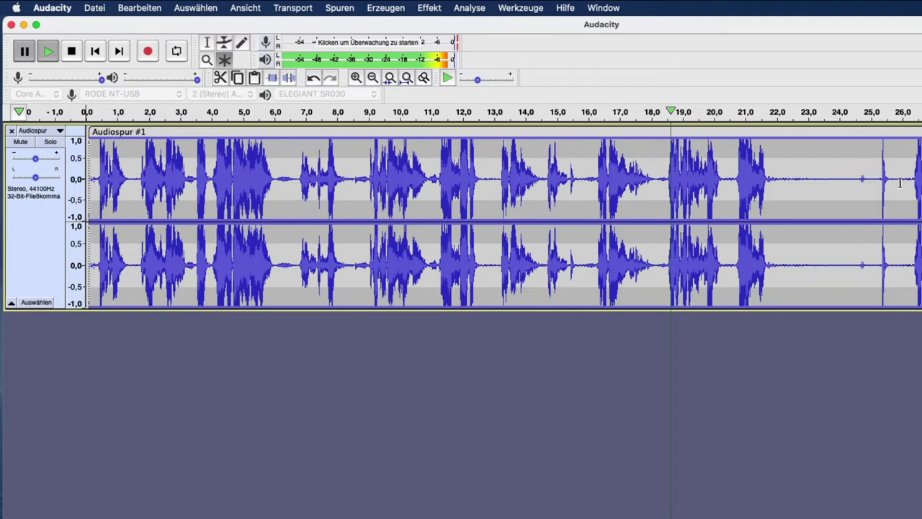
left_click(72, 52)
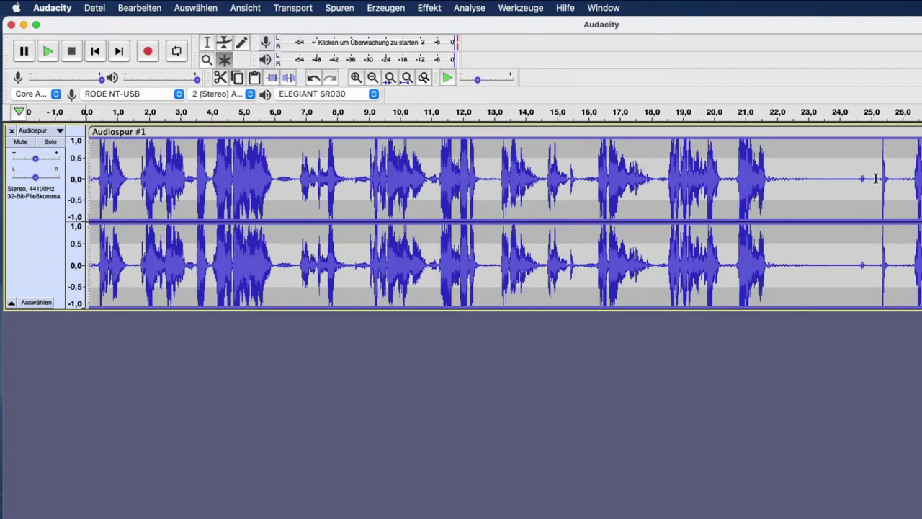
left_click(899, 115)
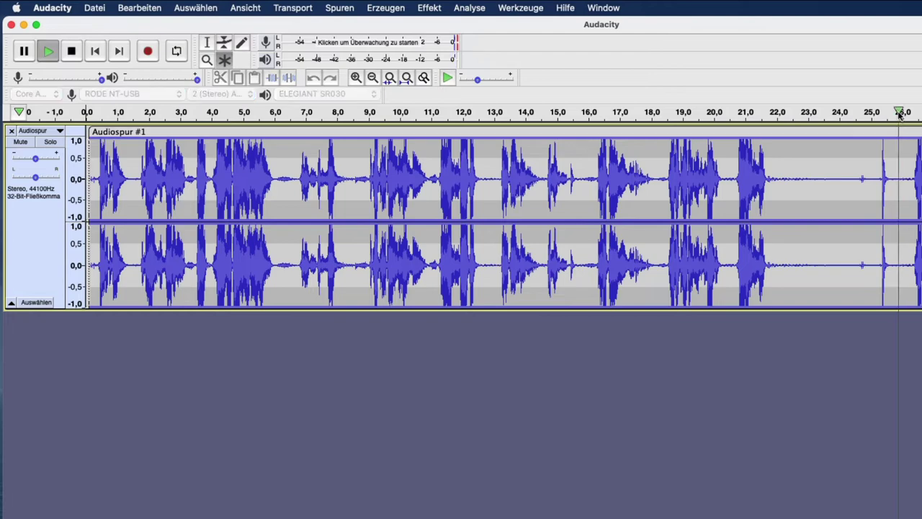
left_click(71, 51)
double_click(668, 141)
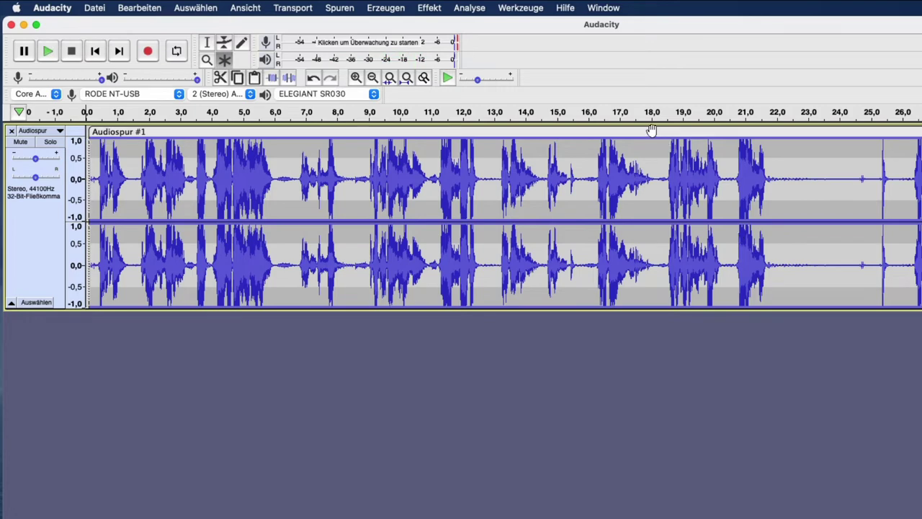
left_click(654, 115)
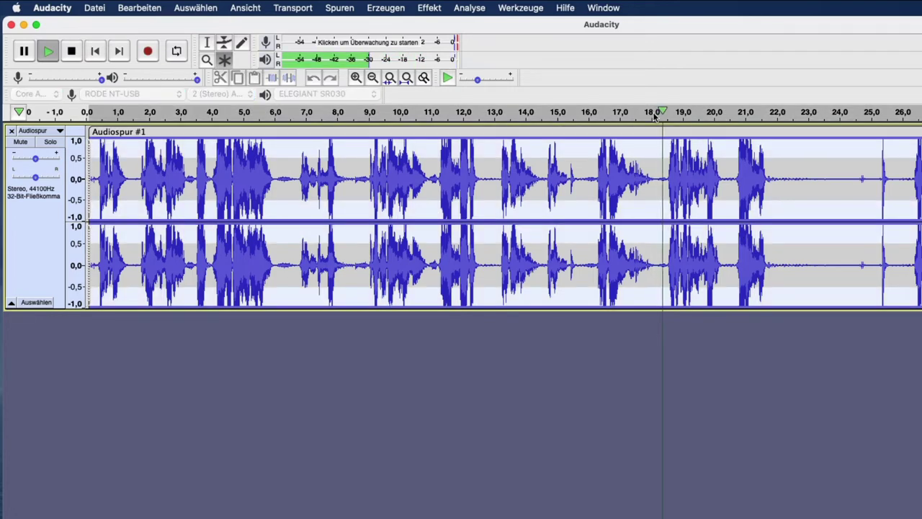
left_click(67, 51)
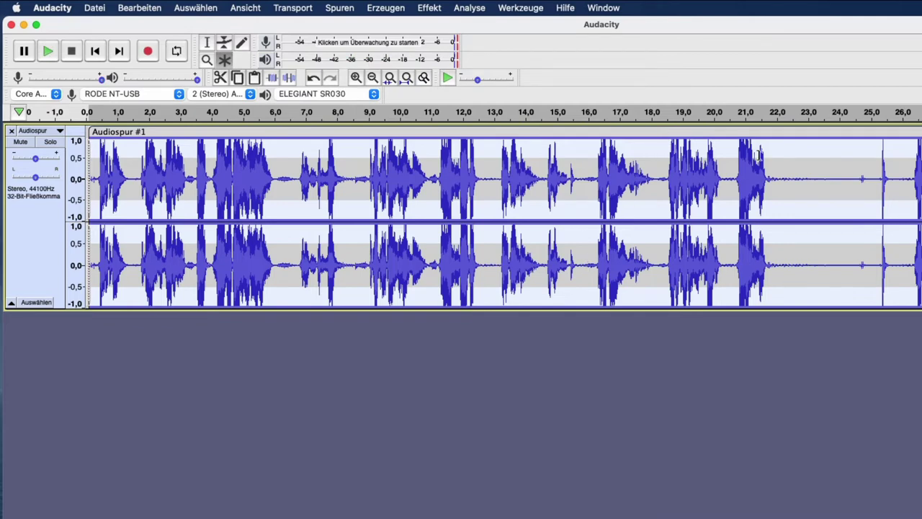
left_click(445, 428)
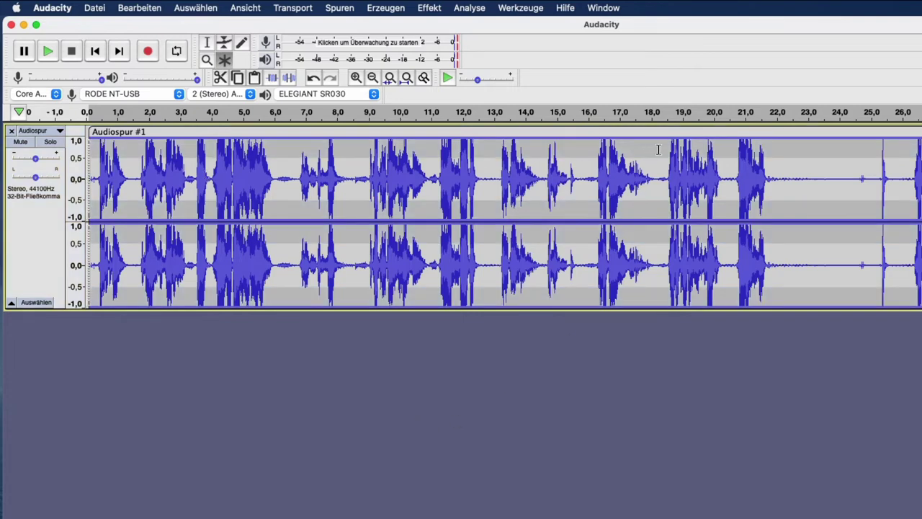
Delete the passage from about 18.1 to 26.1 seconds and play the transition from about 16 seconds
left_click_drag(657, 146, 907, 182)
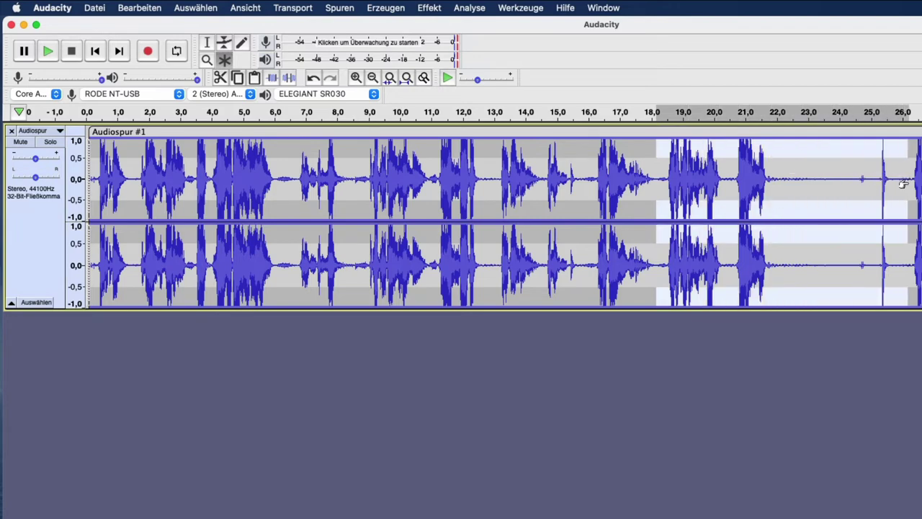
key("BackSpace")
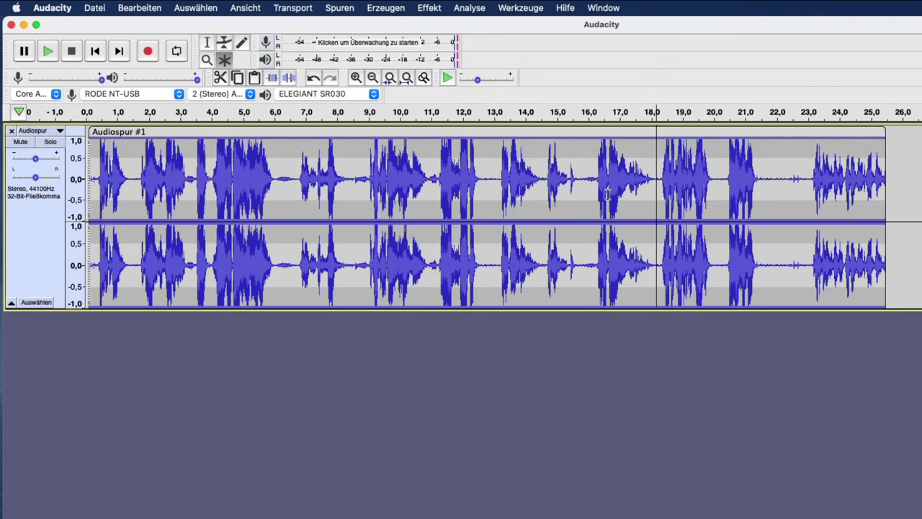
left_click(591, 112)
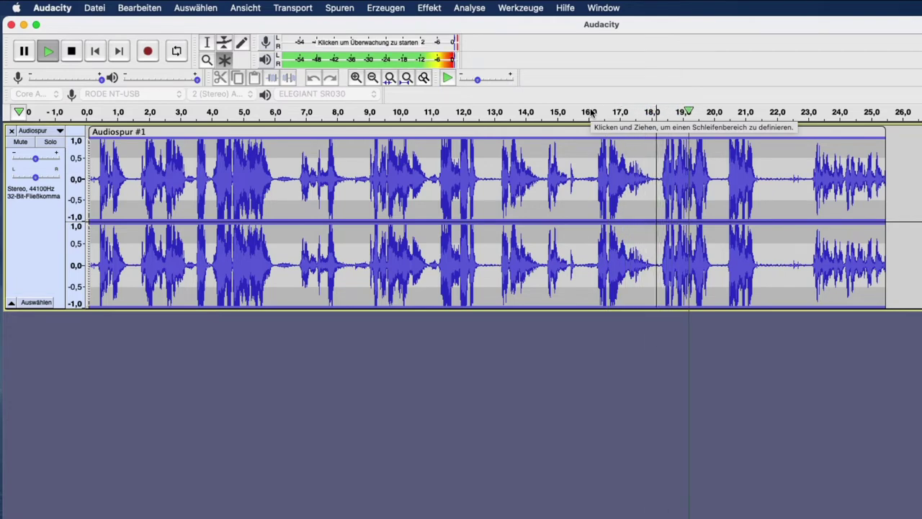
left_click(72, 52)
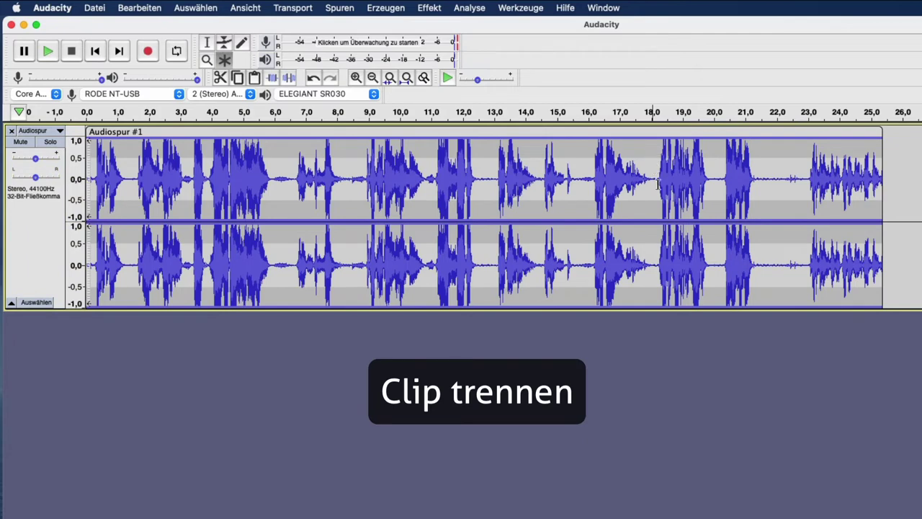
Split the voice clip in two at about 18 seconds, in the pause between the spoken sentences
left_click(651, 148)
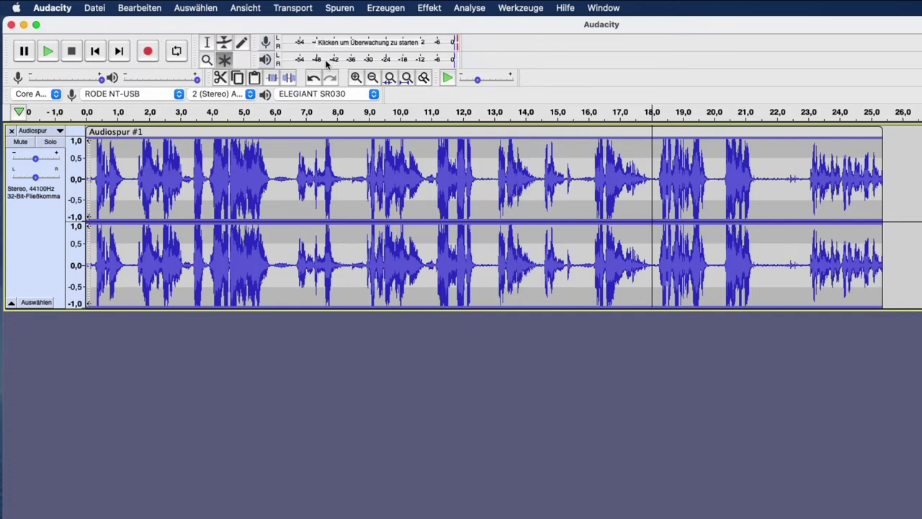
left_click(140, 8)
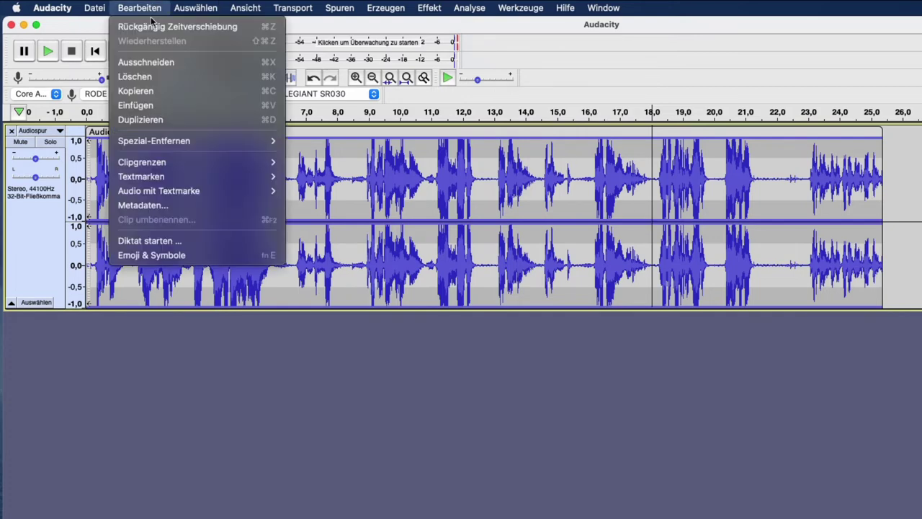
mouse_move(168, 162)
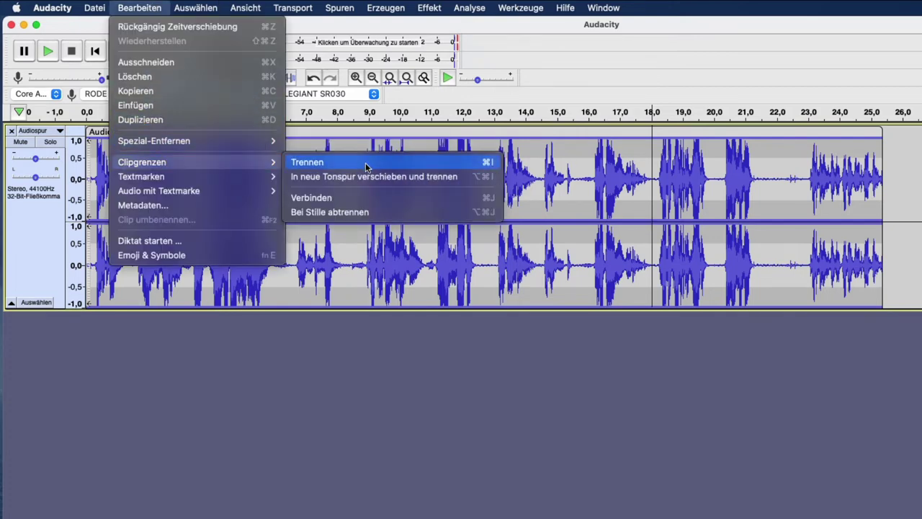
left_click(482, 163)
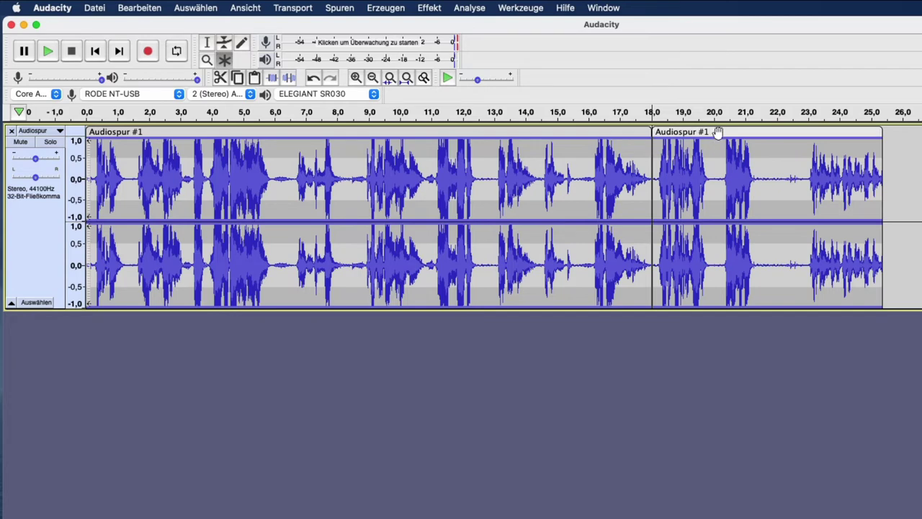
Move the second voice clip later to leave a gap of about 0.6 seconds, playing the transition from about 16 seconds
left_click_drag(718, 134, 731, 132)
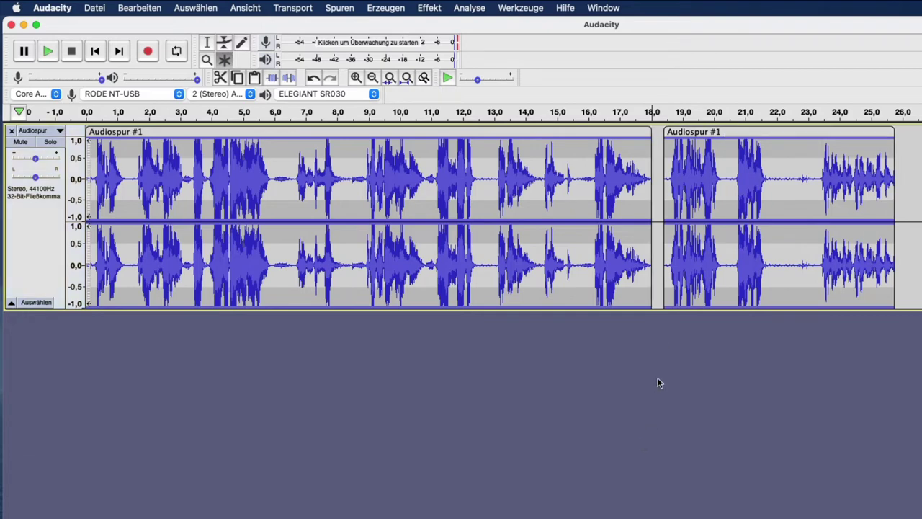
left_click(590, 112)
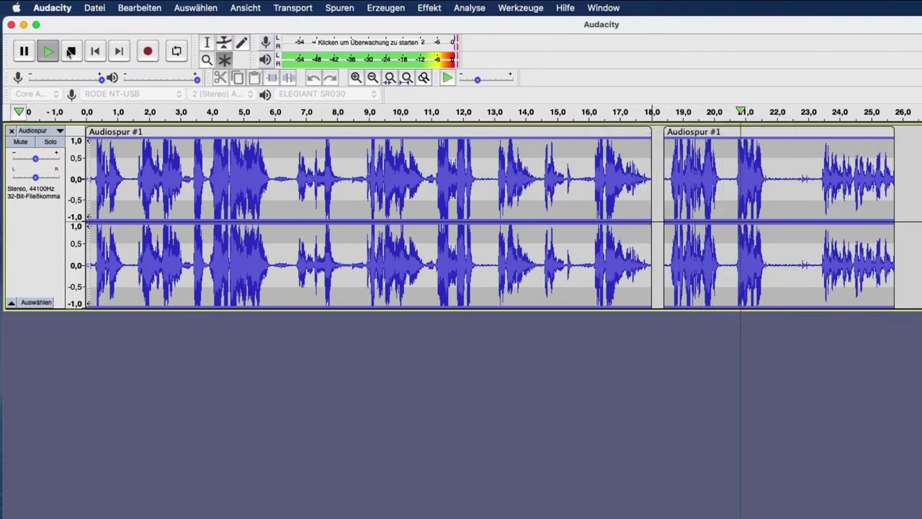
key("space")
left_click_drag(775, 137, 784, 135)
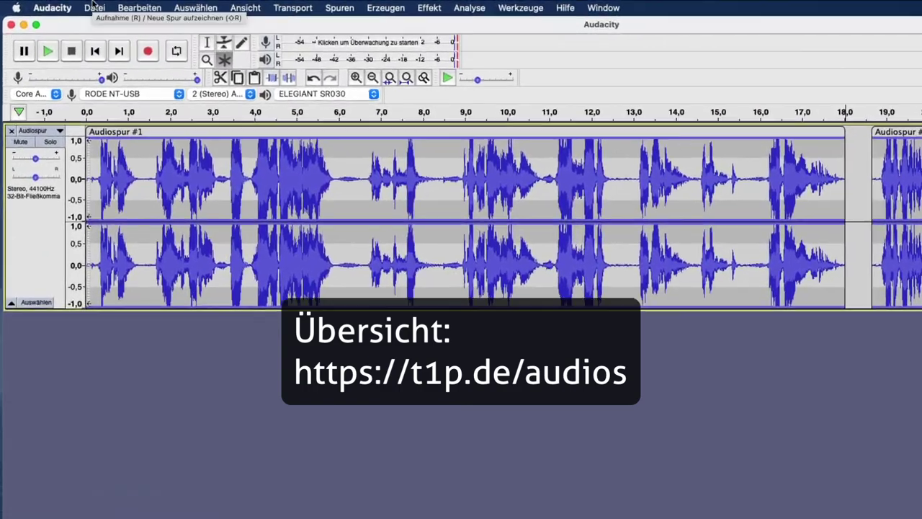
Import Sea_Of_Doom.mp3 from the desktop as a second track and play both tracks together from about 2 seconds
left_click(72, 6)
mouse_move(81, 95)
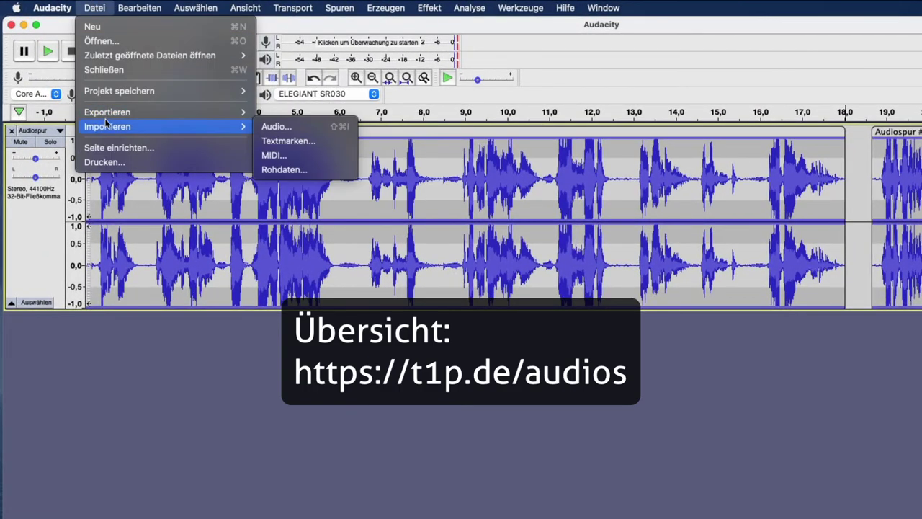
left_click(323, 125)
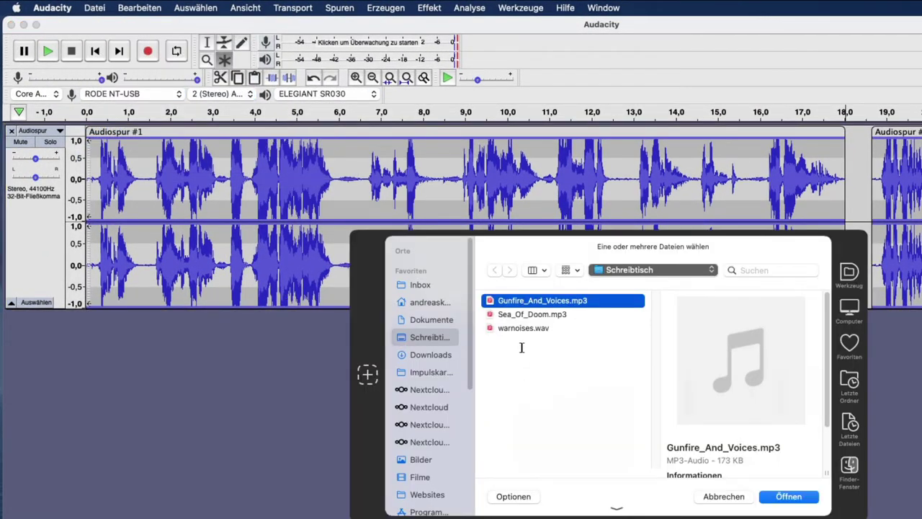
left_click(532, 315)
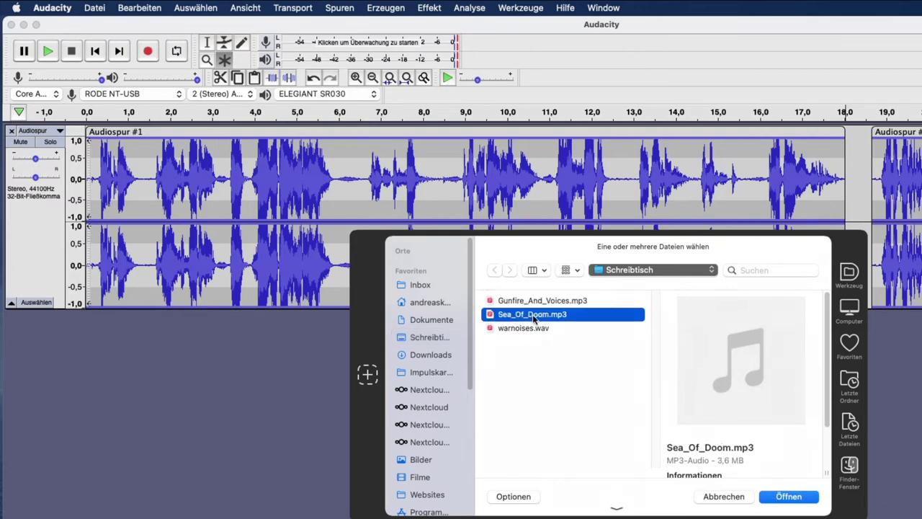
left_click(787, 497)
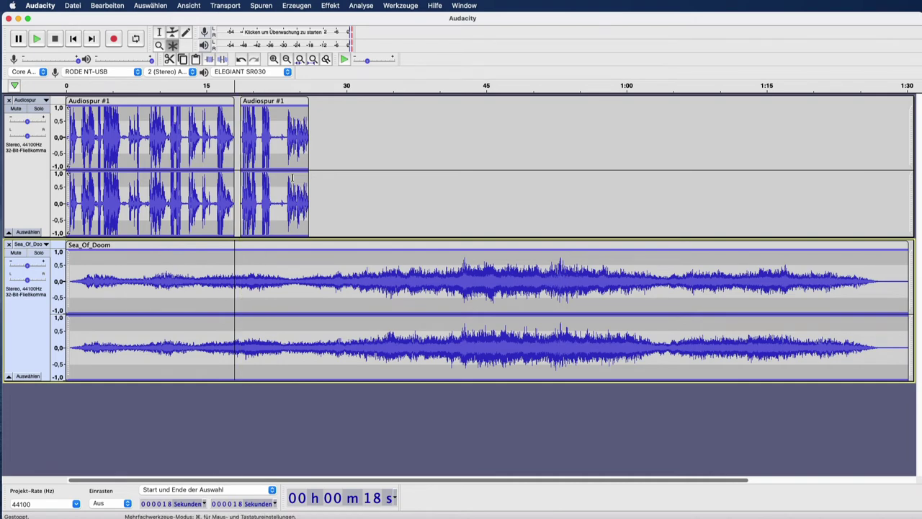
left_click(87, 85)
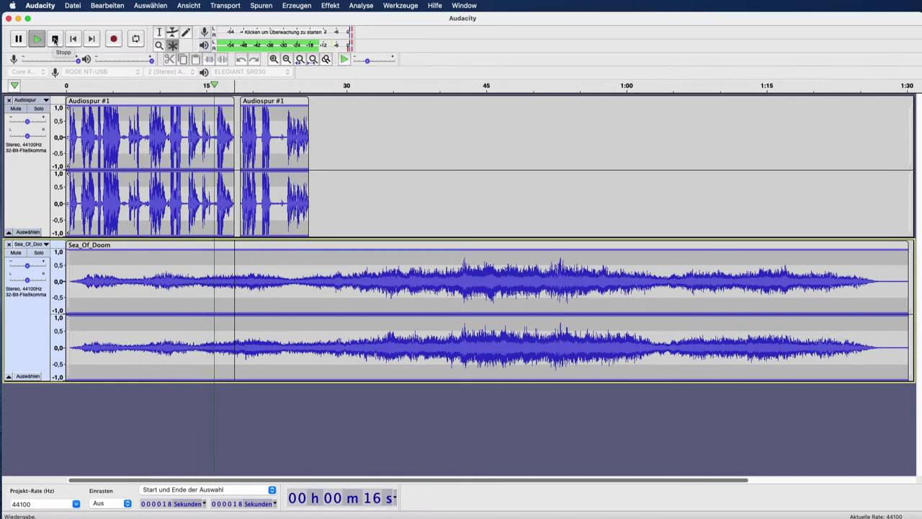
Stop playback and delete the Sea_Of_Doom music from the end of the voice at about 26 seconds onward
left_click(54, 40)
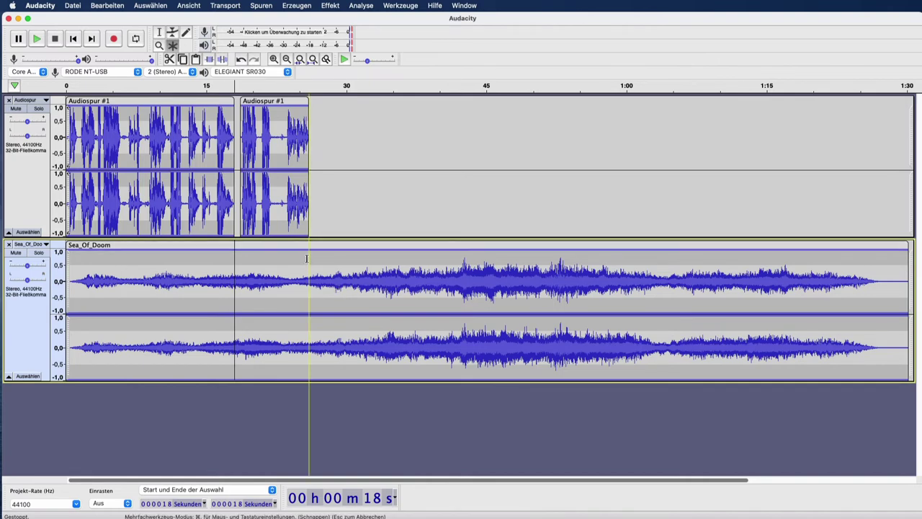
left_click_drag(310, 257, 909, 302)
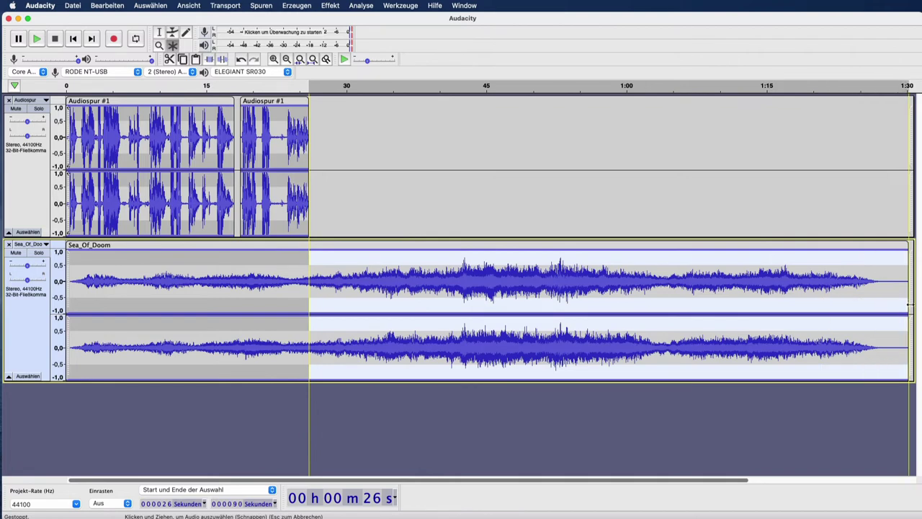
key("BackSpace")
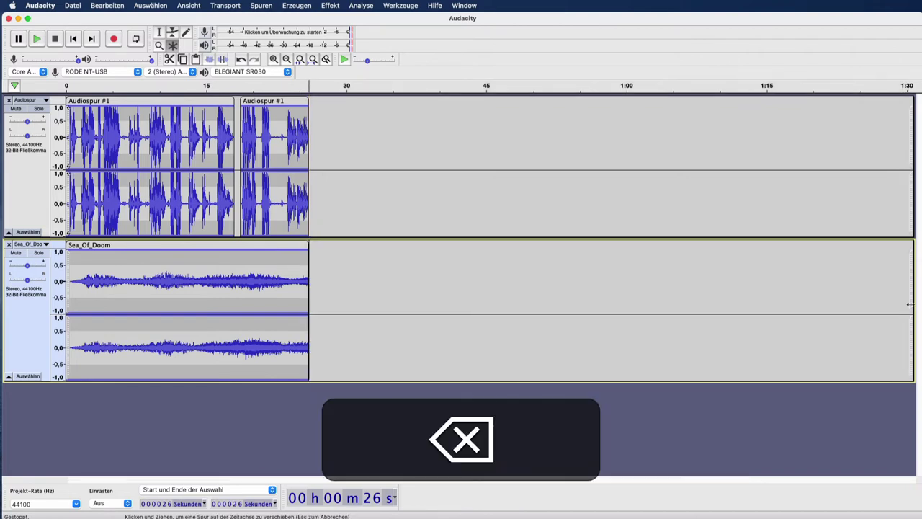
left_click(313, 59)
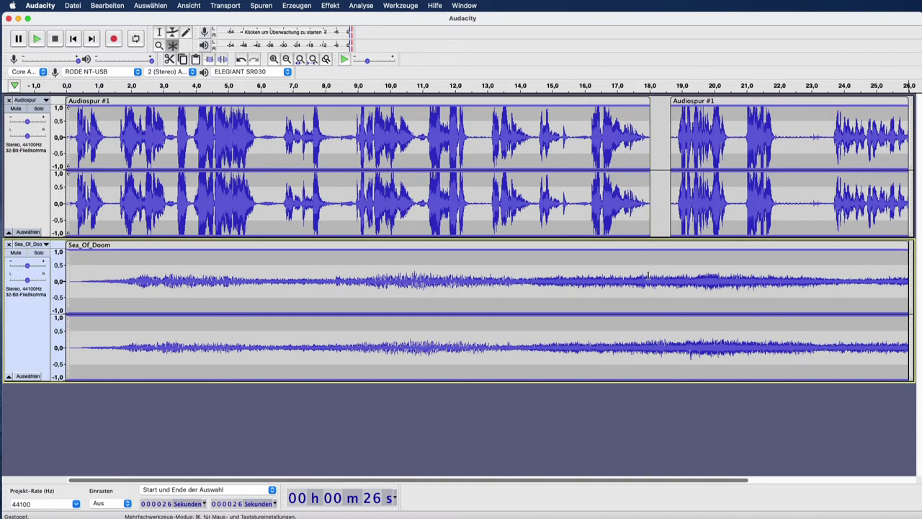
Play from about 16.5 seconds, delete the music from about 18 seconds onward, and play from the cut
left_click(602, 87)
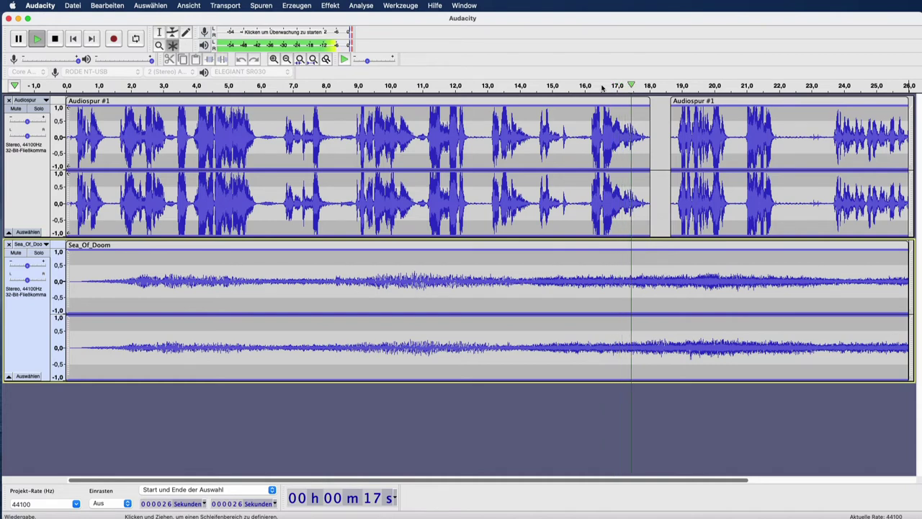
left_click(600, 86)
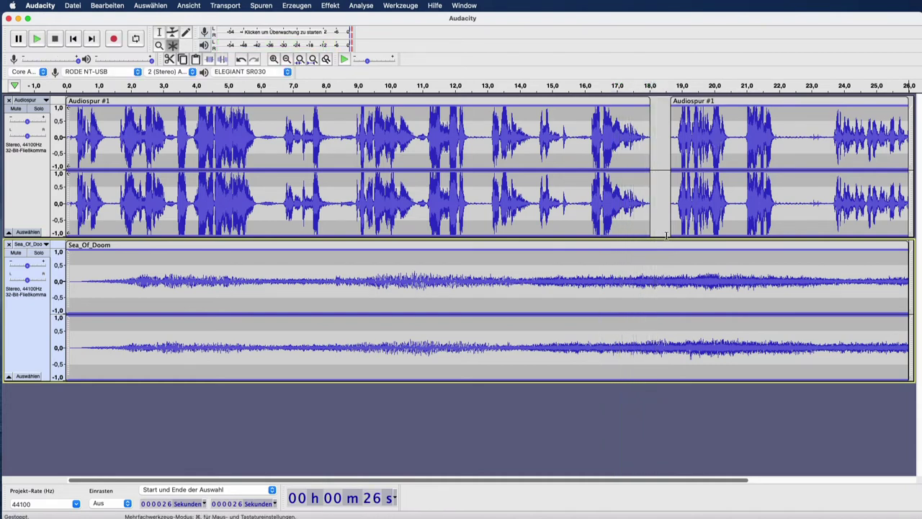
left_click(651, 97)
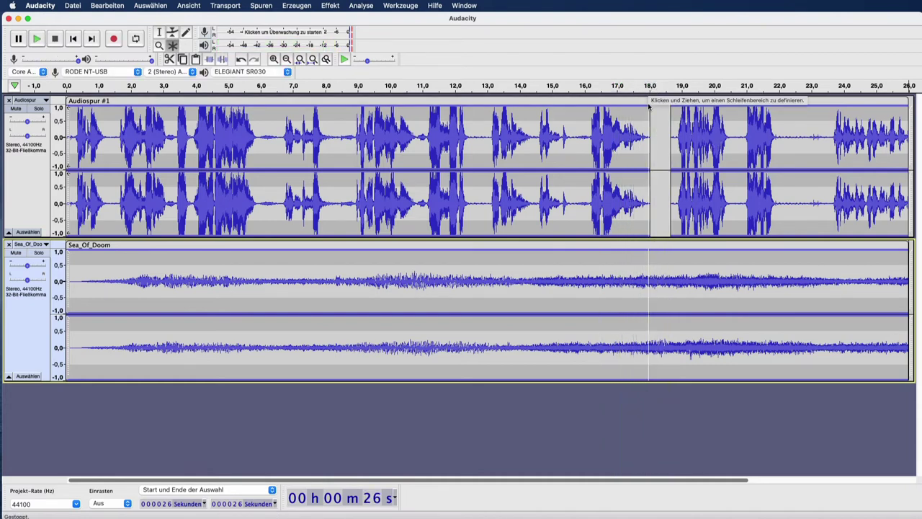
left_click_drag(652, 257, 917, 266)
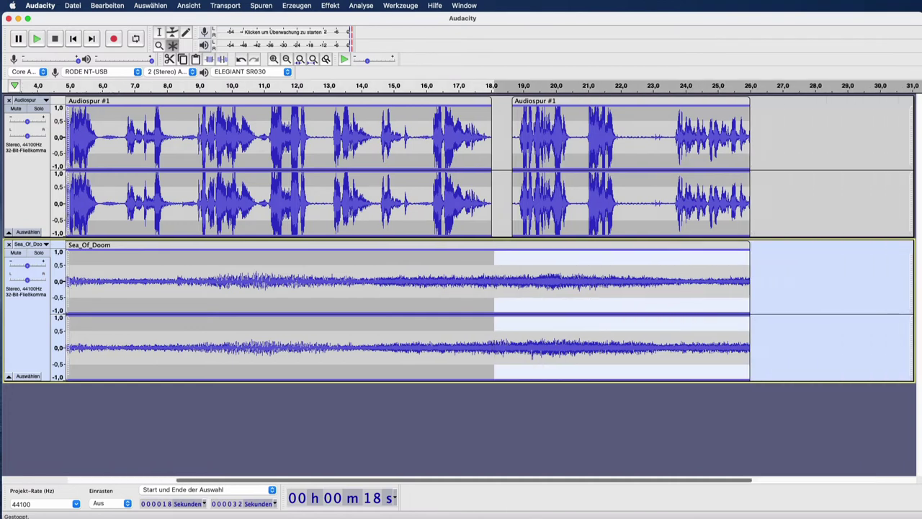
key("BackSpace")
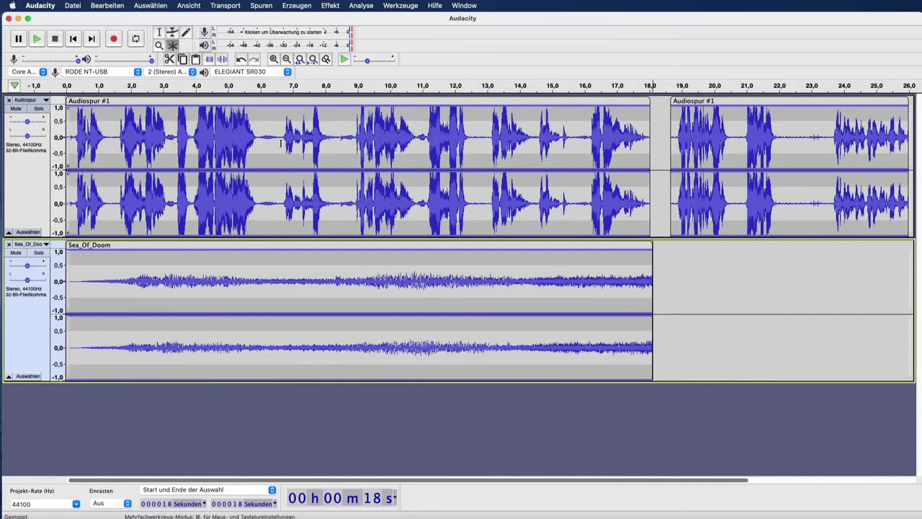
left_click(36, 38)
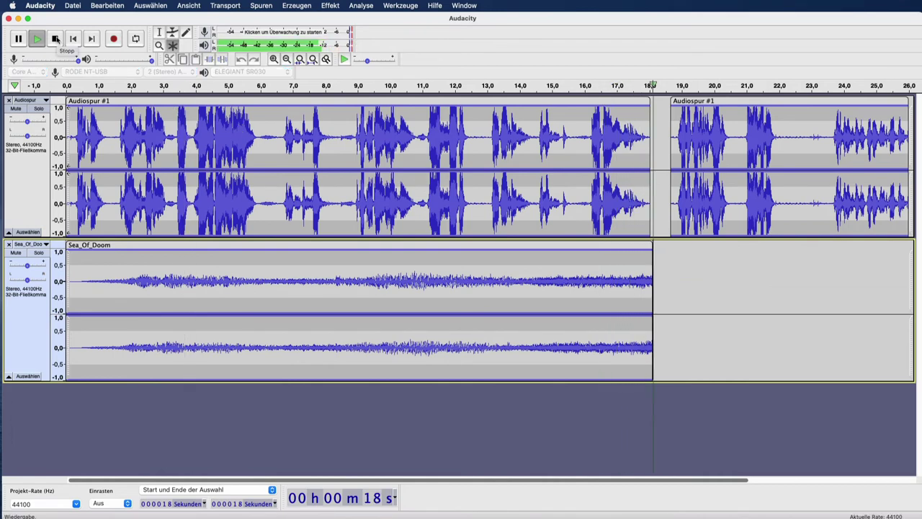
left_click(57, 39)
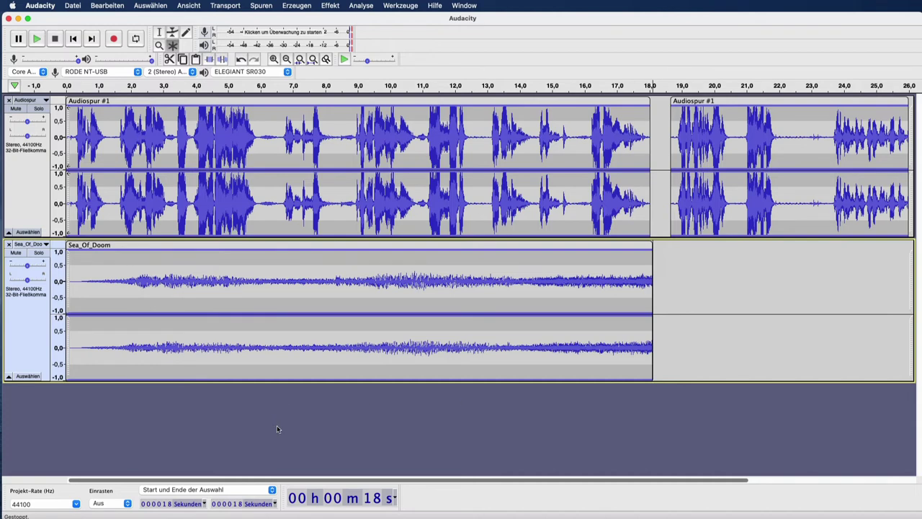
Import Gunfire_And_Voices.mp3 from the desktop as a third track and play the mix from about 1 second
left_click(75, 5)
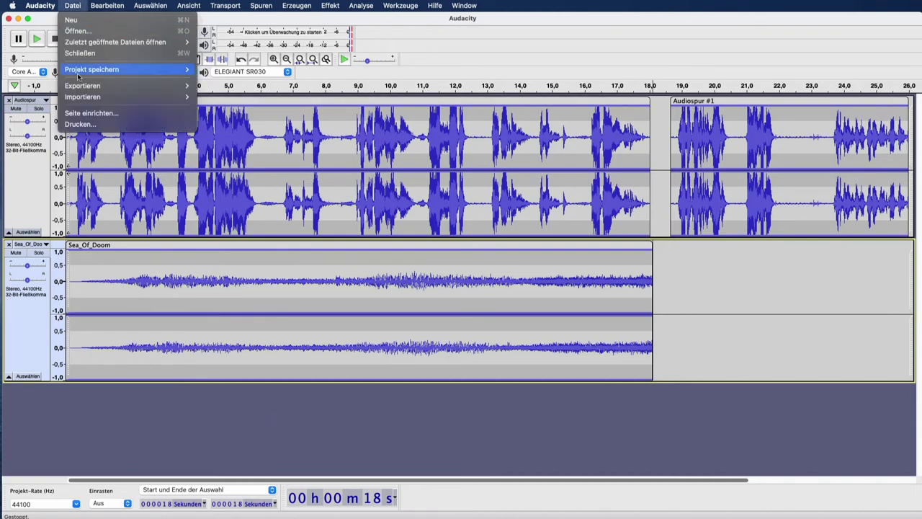
mouse_move(83, 97)
left_click(214, 97)
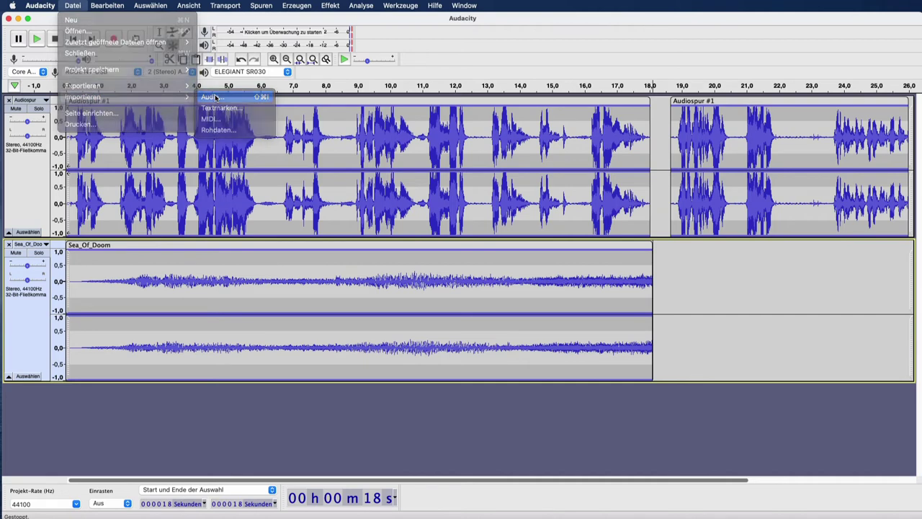
double_click(374, 238)
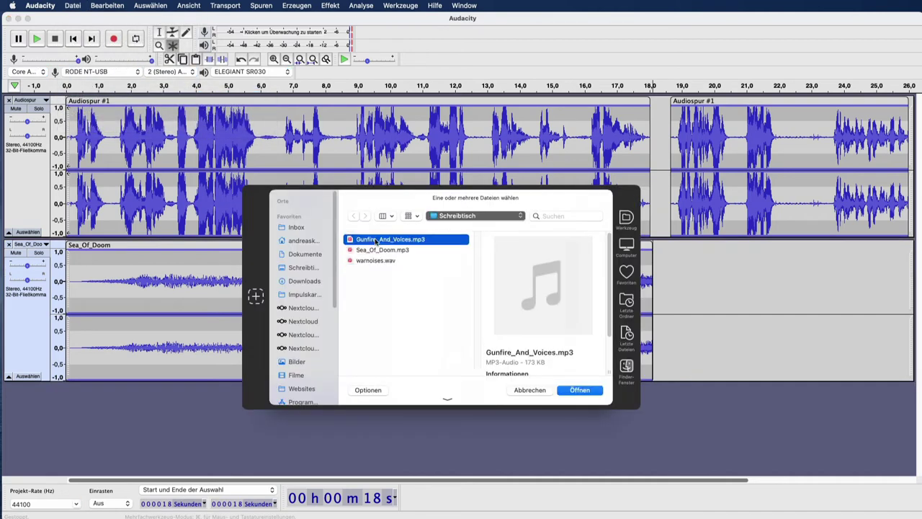
left_click(101, 87)
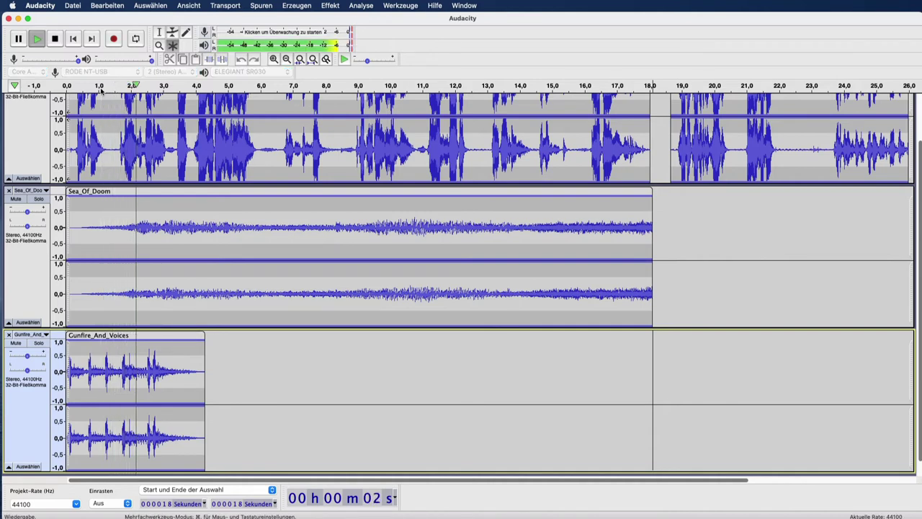
key("space")
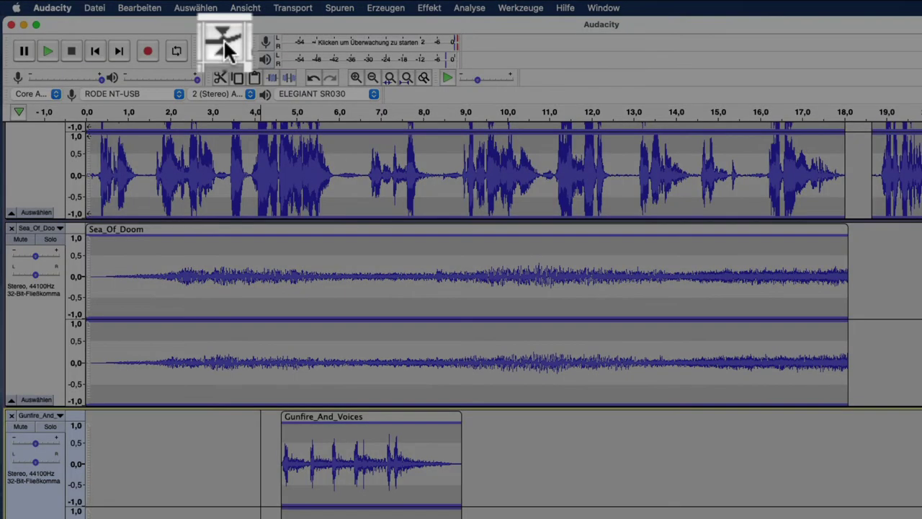
Lower the gunfire clip's volume envelope evenly to about 0.5 and play the mix from about 4 seconds
left_click(224, 42)
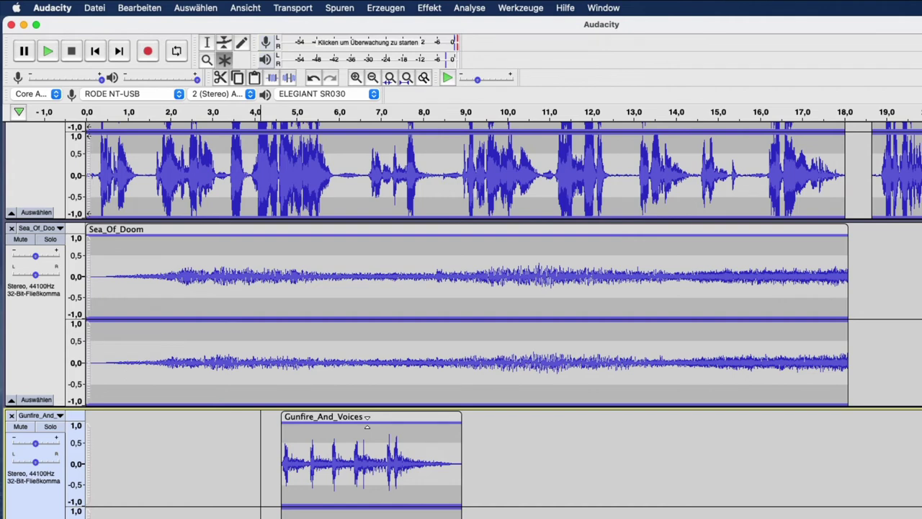
mouse_move(367, 428)
left_mouse_down()
mouse_move(366, 441)
mouse_move(366, 431)
left_mouse_up()
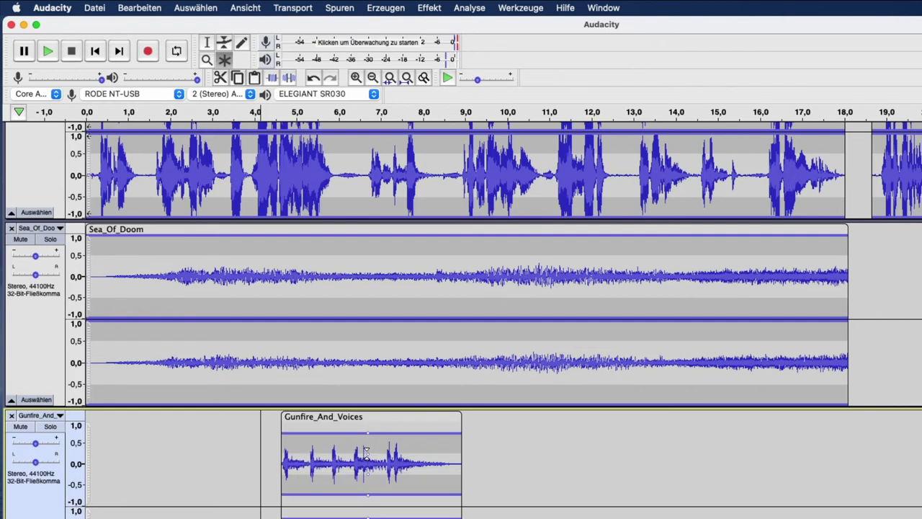
mouse_move(366, 451)
left_mouse_down()
mouse_move(366, 416)
mouse_move(364, 455)
left_mouse_up()
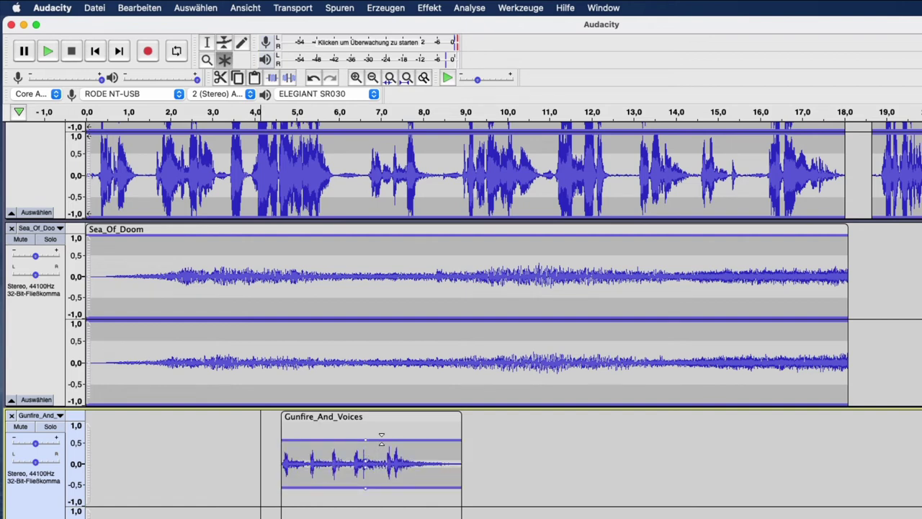
left_click_drag(381, 435, 367, 444)
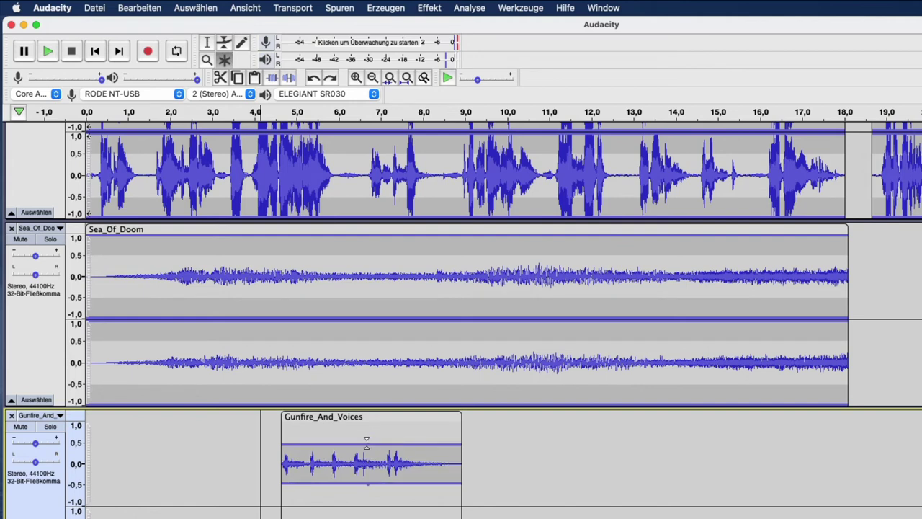
left_click(257, 113)
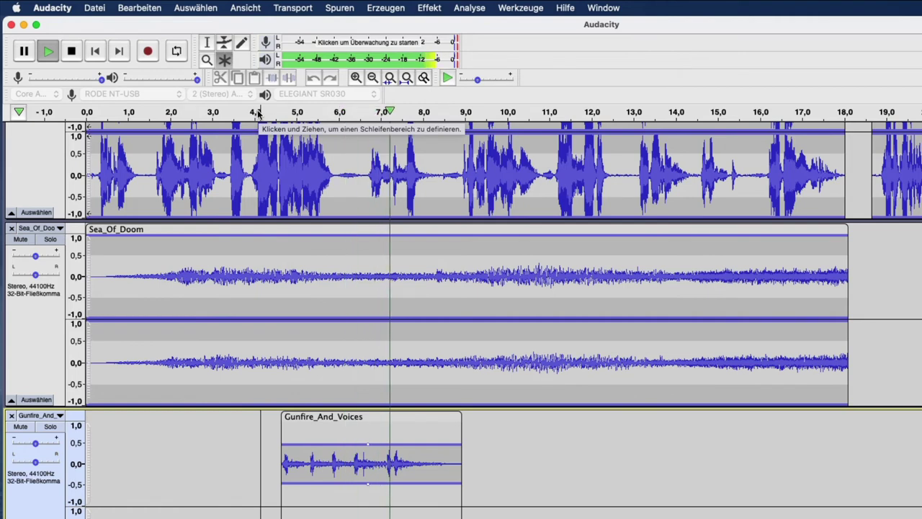
left_click(72, 52)
Move the gunfire clip to start at about 2.2 seconds and append two copies of it end to end
left_click(356, 417)
left_click_drag(356, 417, 288, 407)
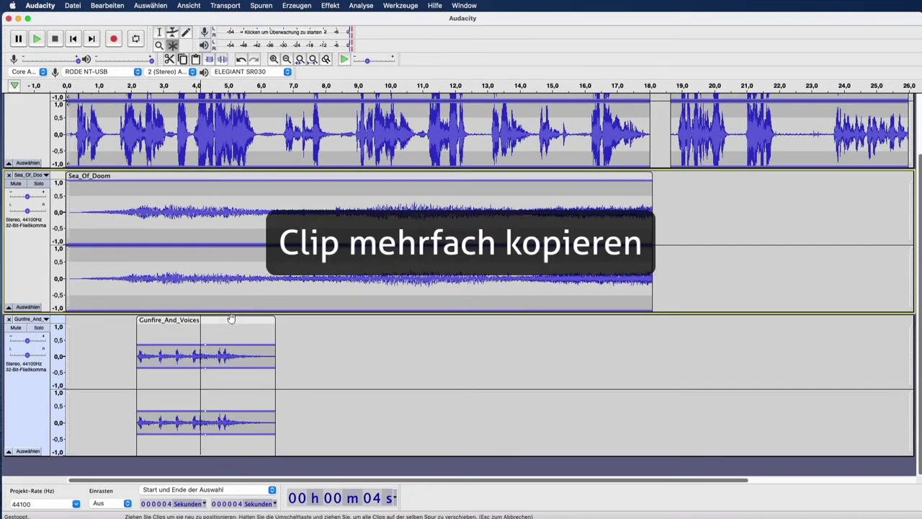
left_click(230, 319)
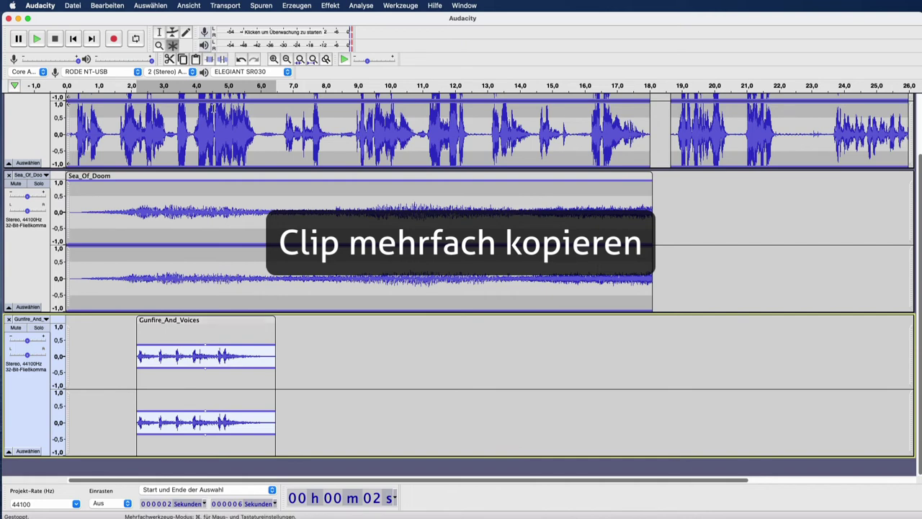
left_click(183, 59)
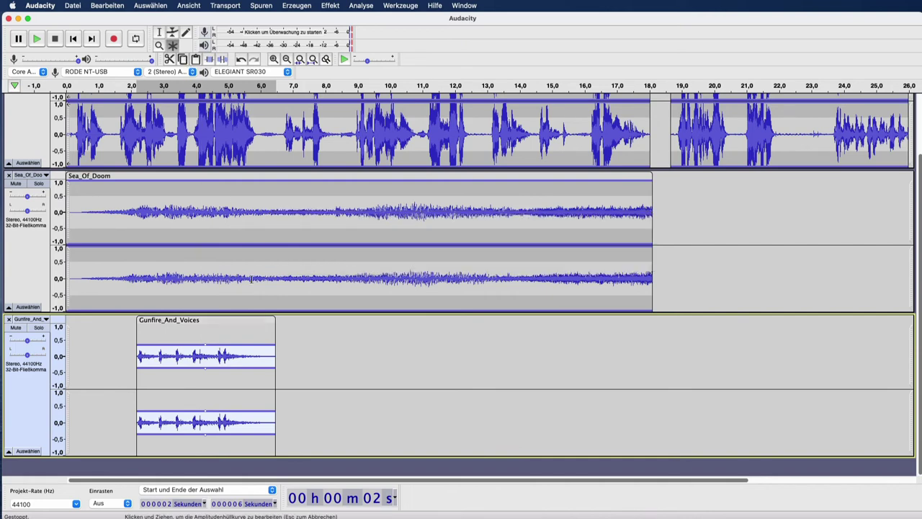
left_click(281, 389)
left_click(196, 59)
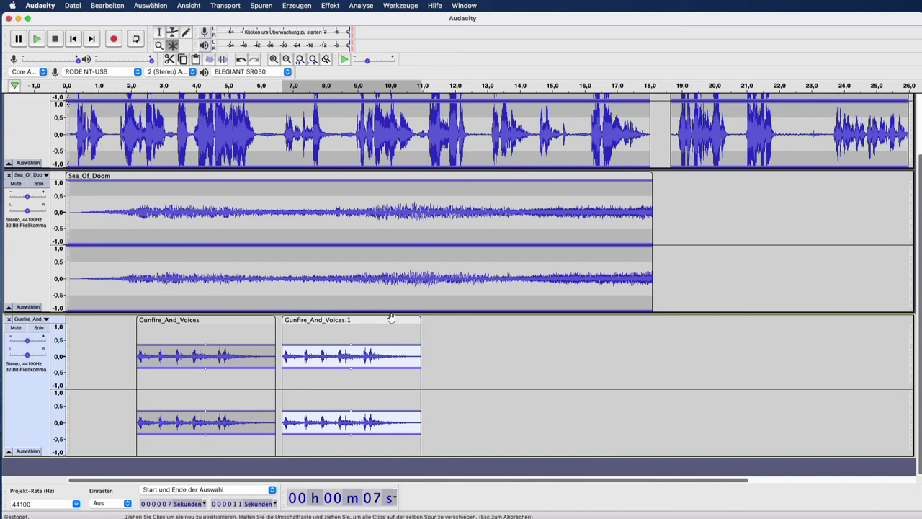
left_click_drag(391, 320, 384, 318)
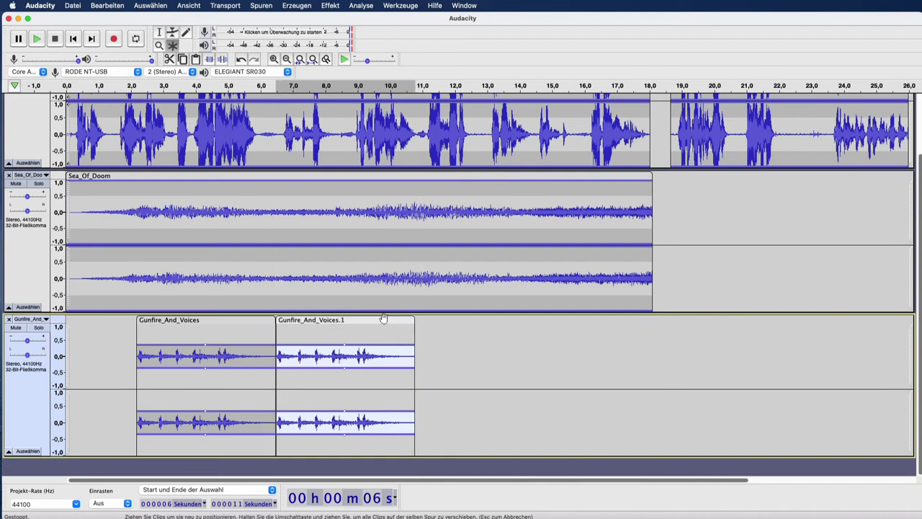
left_click(422, 332)
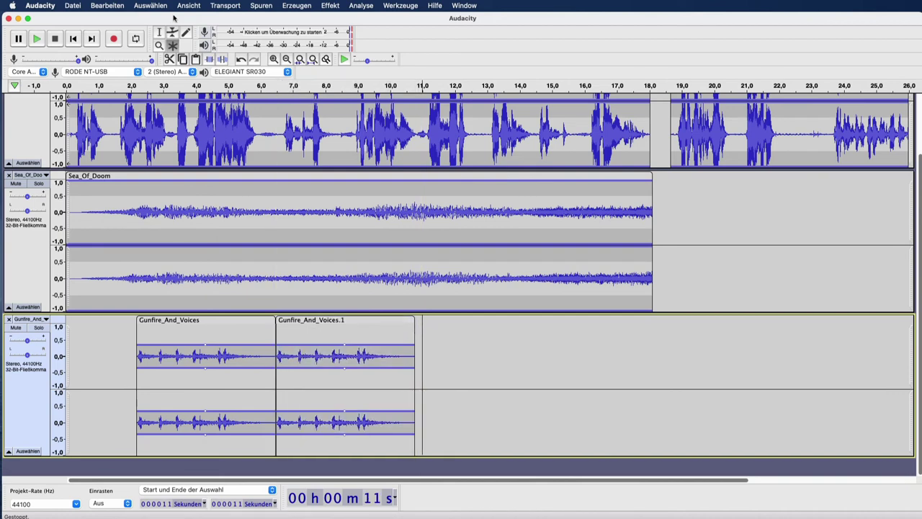
left_click(195, 60)
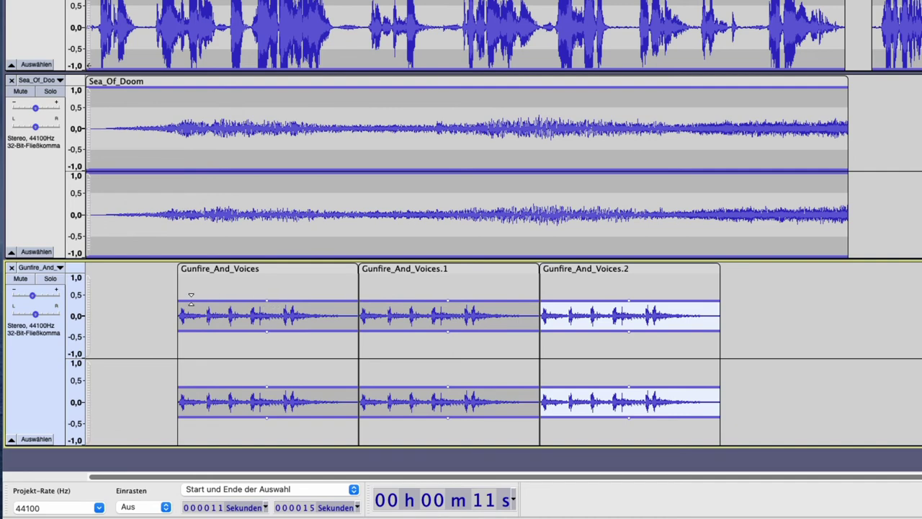
Fade in the first gunfire clip by lowering its envelope to about 0.1 near its start, and play from about 1.5 seconds
left_click_drag(192, 299, 190, 311)
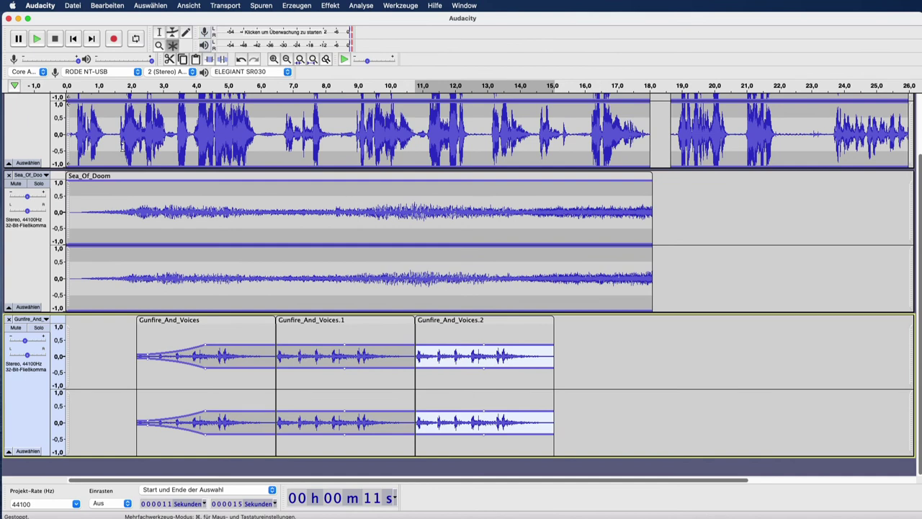
left_click(115, 86)
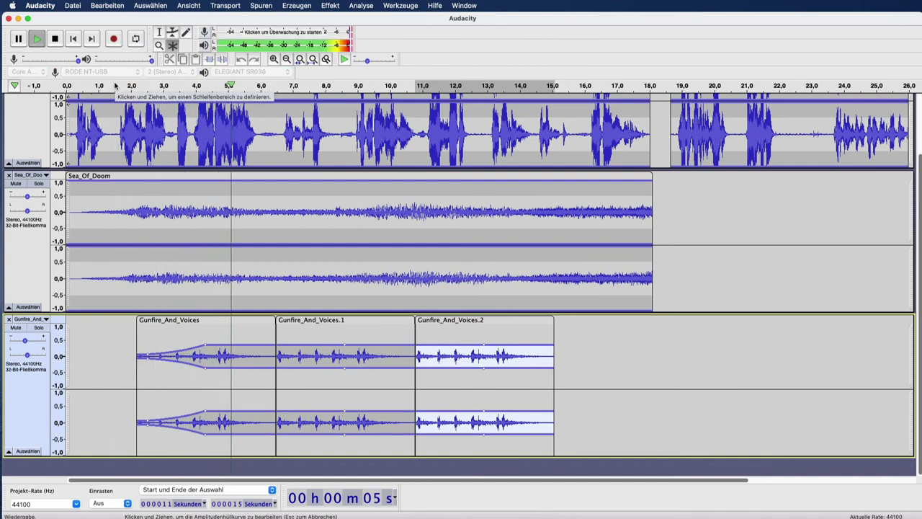
key("space")
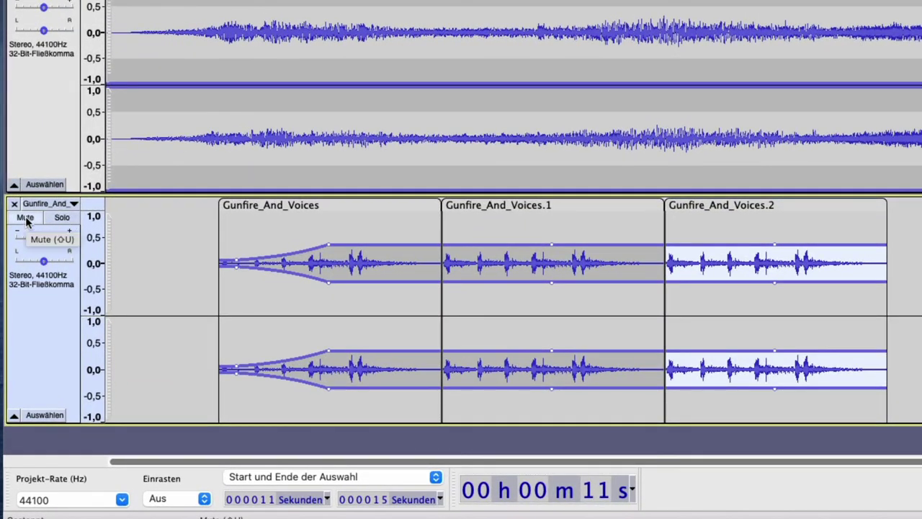
Mute and unmute the gunfire track, and switch its solo mode on and off again
left_click(25, 218)
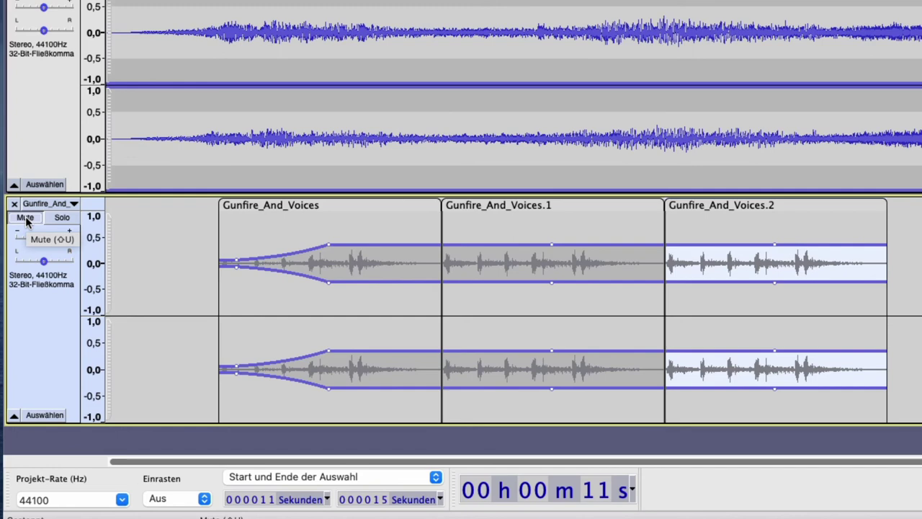
left_click(26, 219)
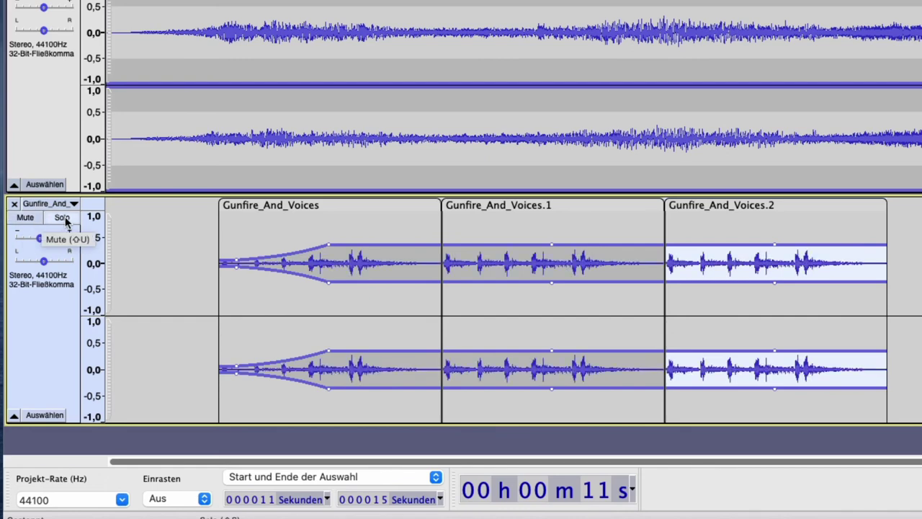
left_click(63, 219)
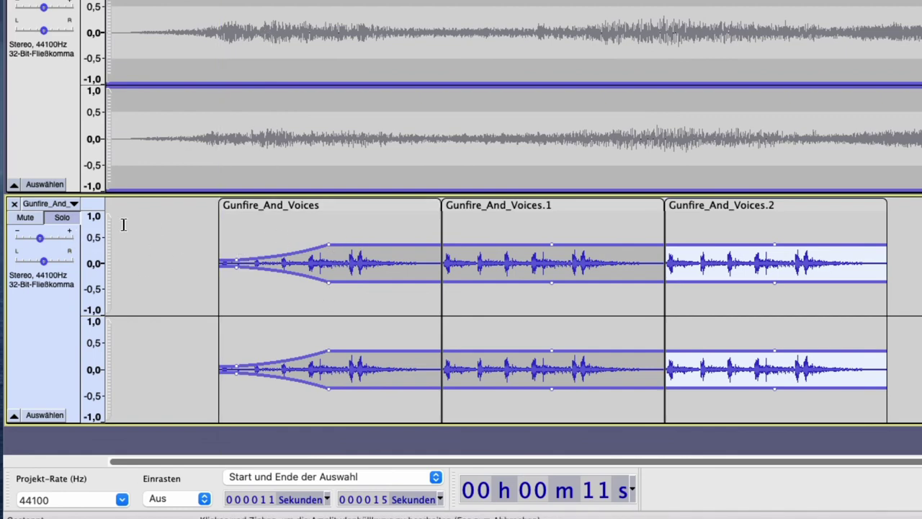
left_click(62, 217)
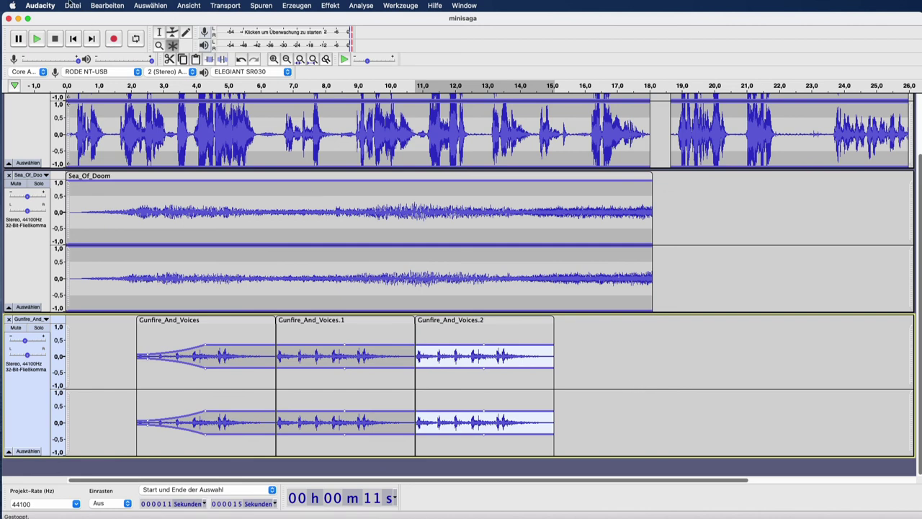
Export the whole mix as the MP3 file minisaga.mp3 to the Schreibtisch folder, keeping the default format options and metadata tags
left_click(72, 5)
mouse_move(99, 86)
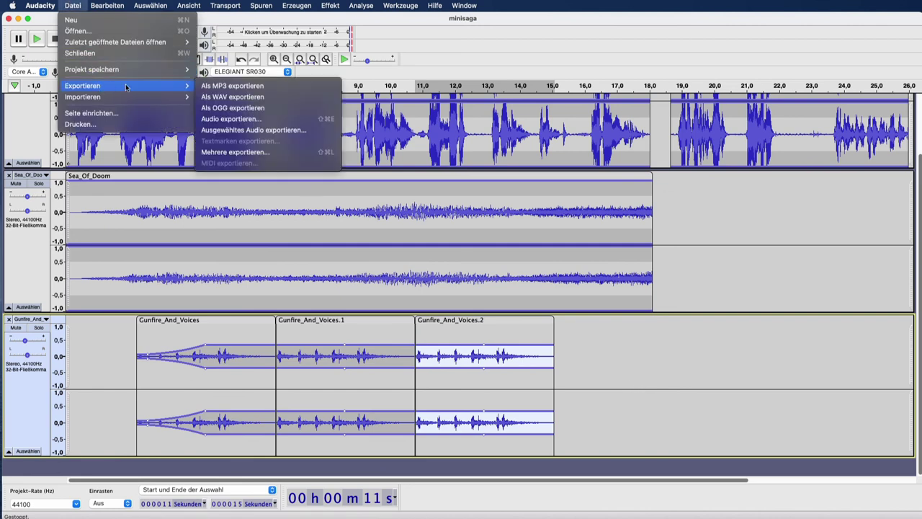
left_click(292, 88)
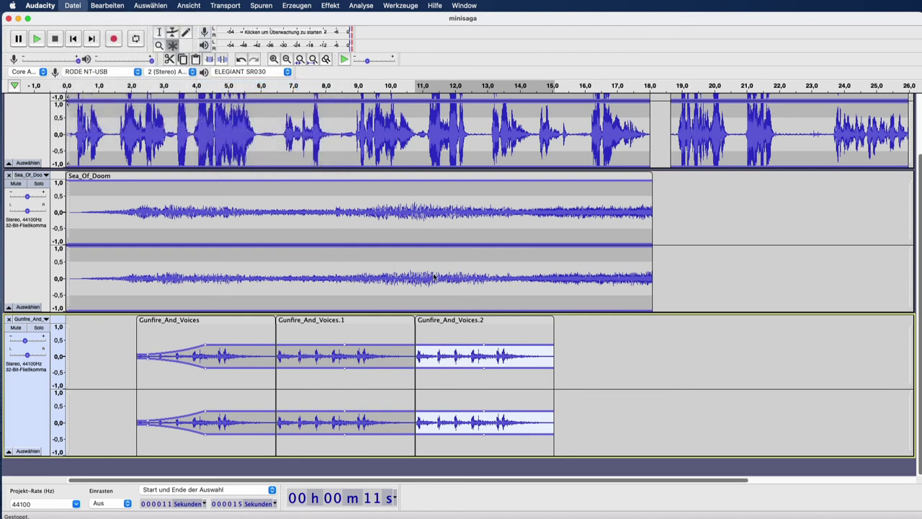
left_click_drag(767, 189, 322, 110)
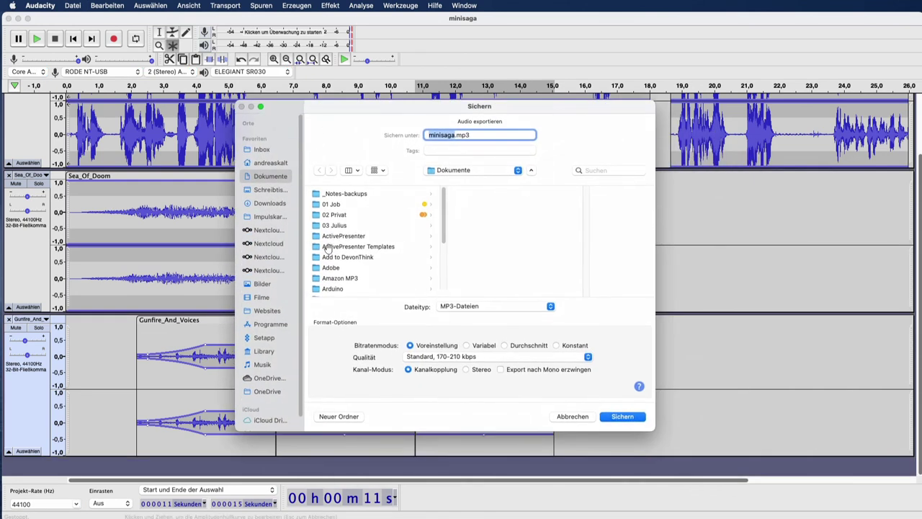
left_click(265, 191)
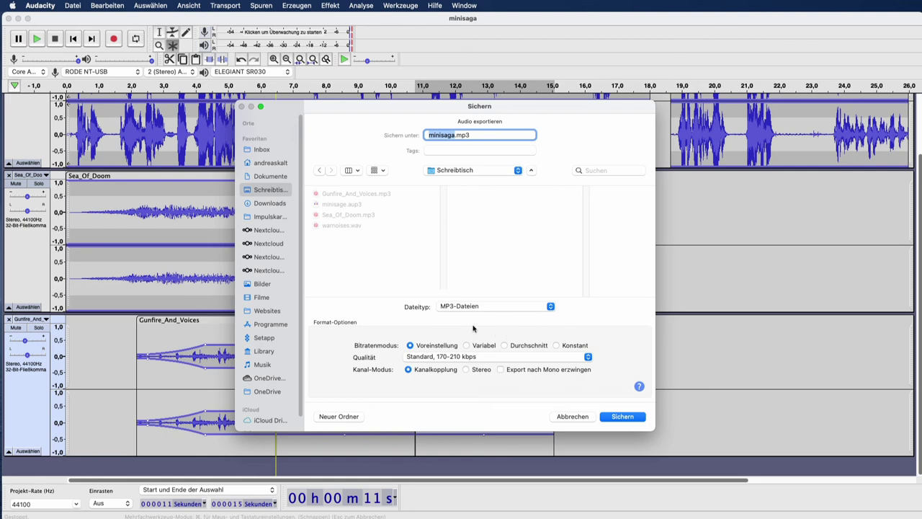
left_click(619, 417)
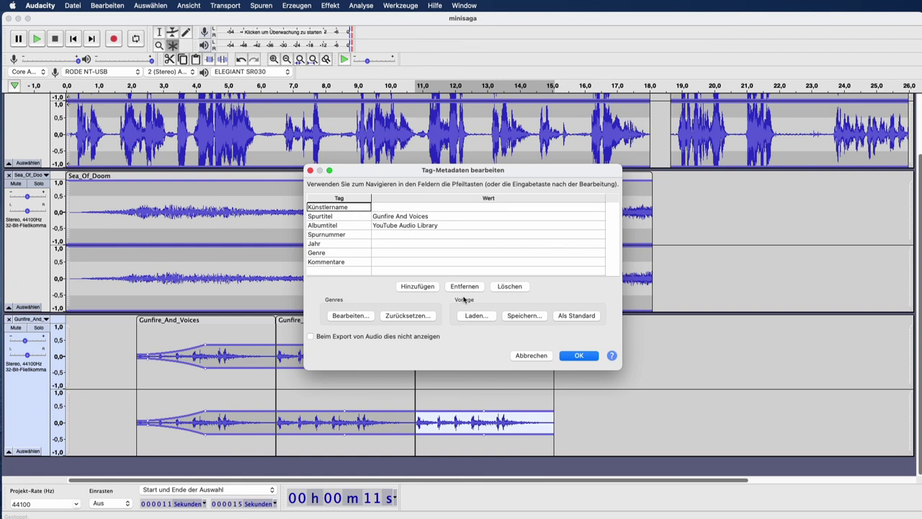
left_click(579, 355)
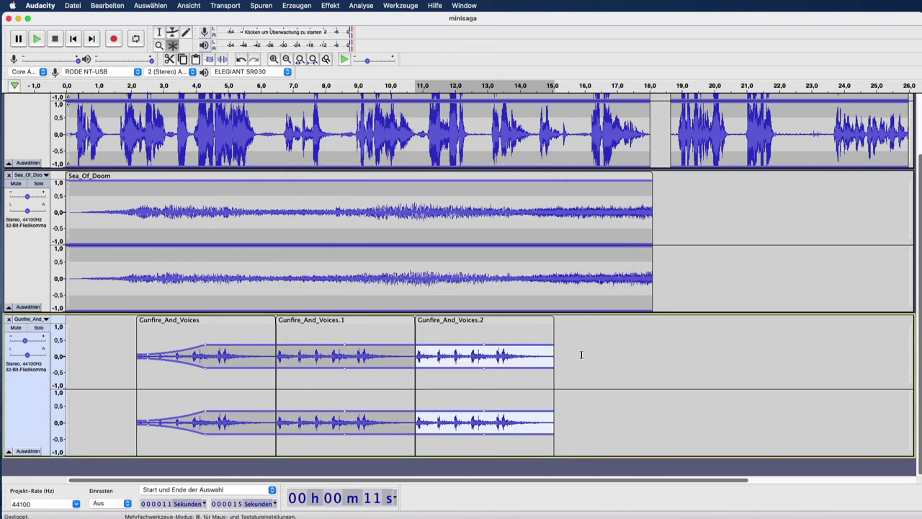